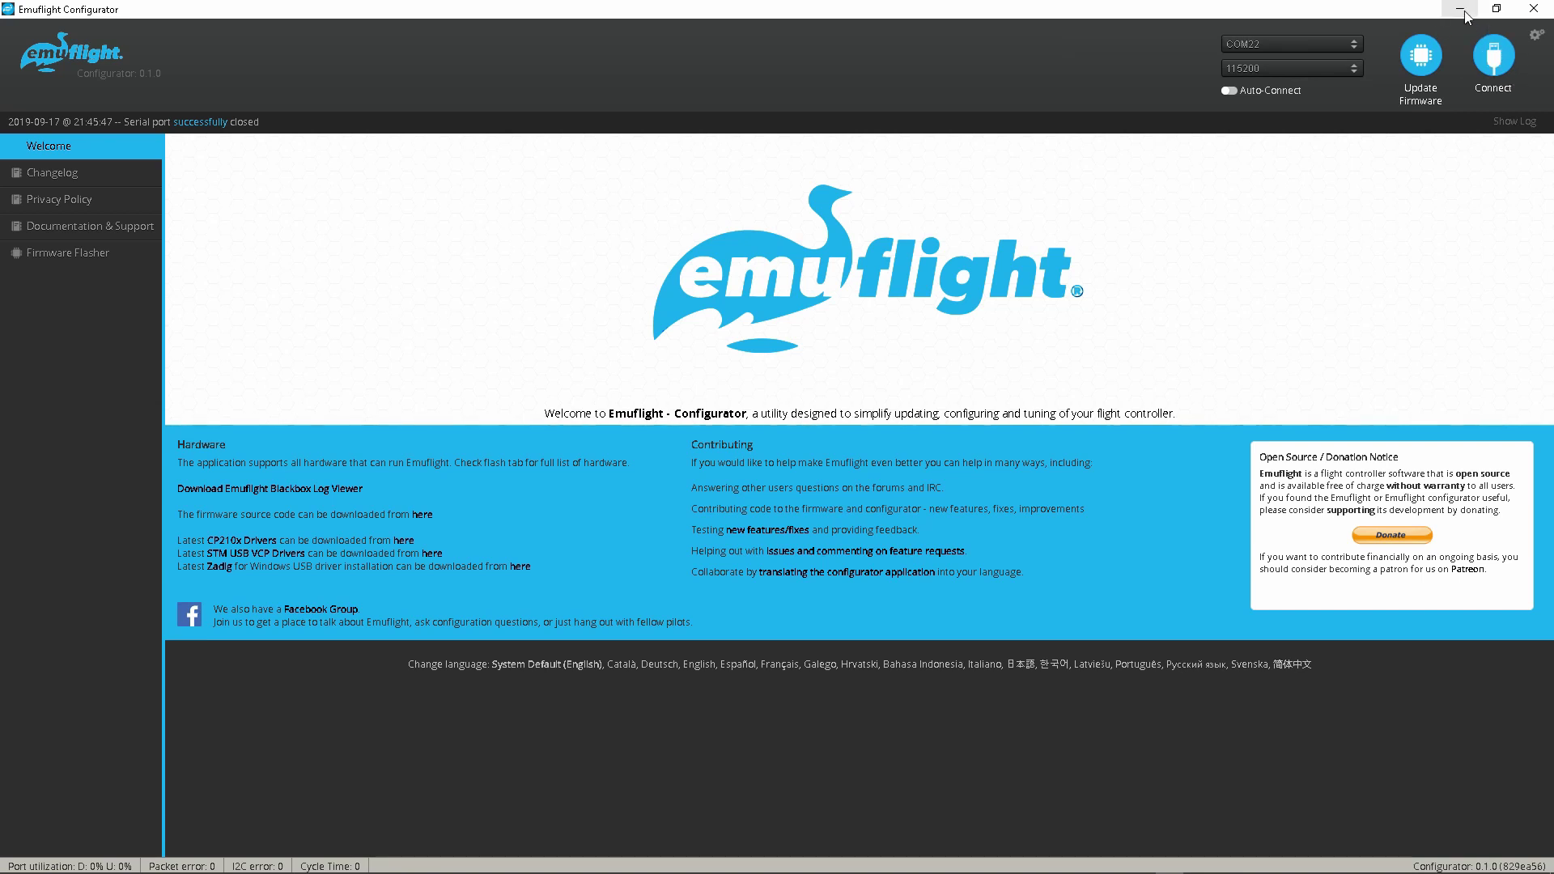
Connect, dismiss the unsupported-firmware warning, and send the BL command from the CLI.
click(1495, 62)
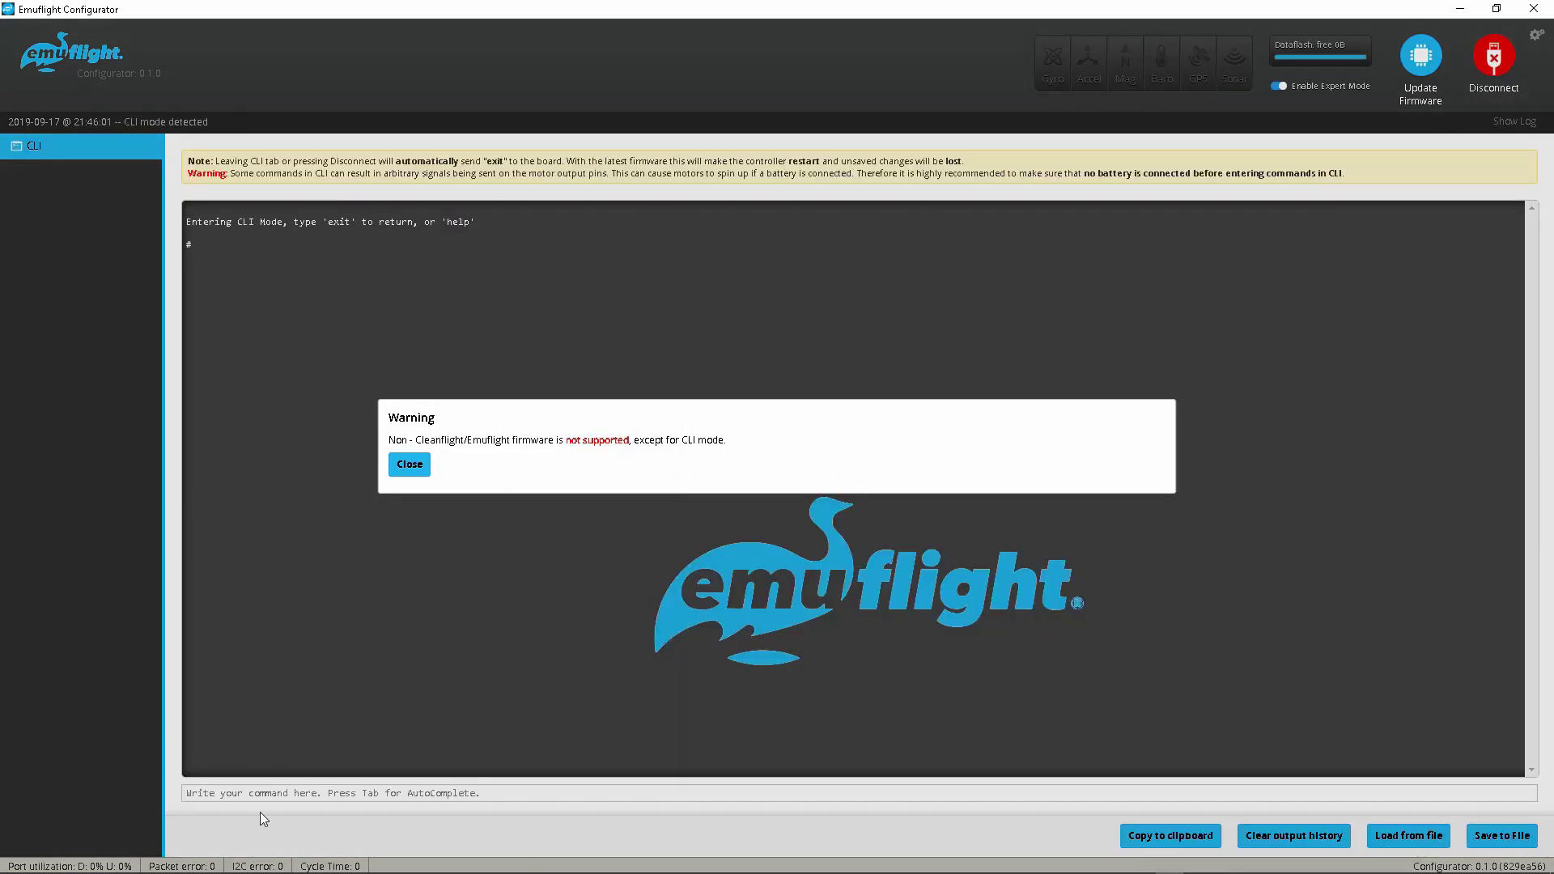
click(407, 467)
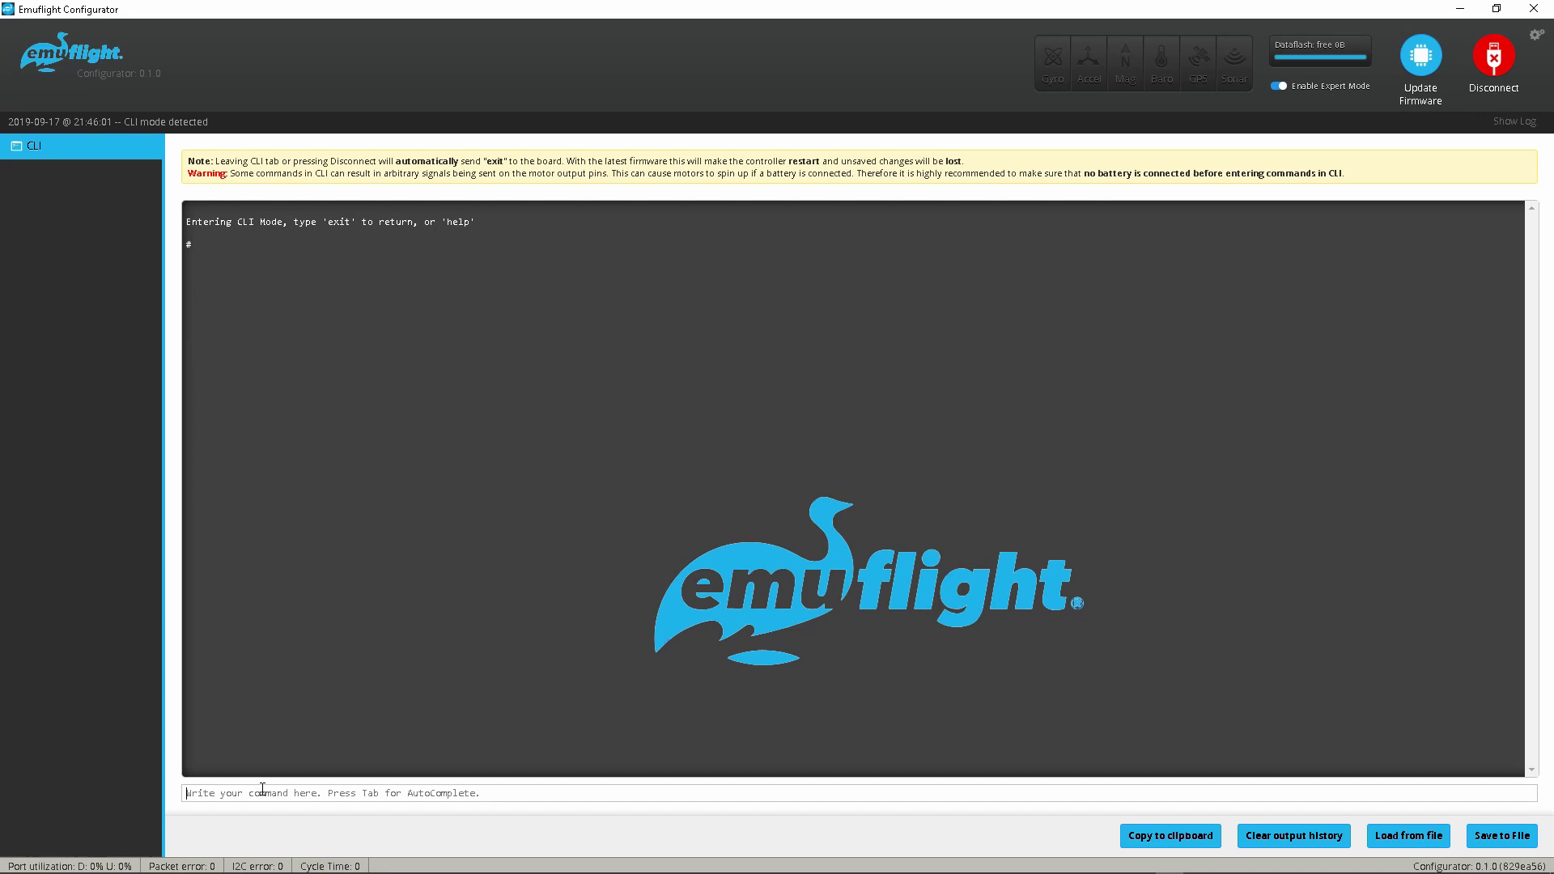
text(bl)
key(BackSpace)
key(BackSpace)
text(BL)
key(Return)
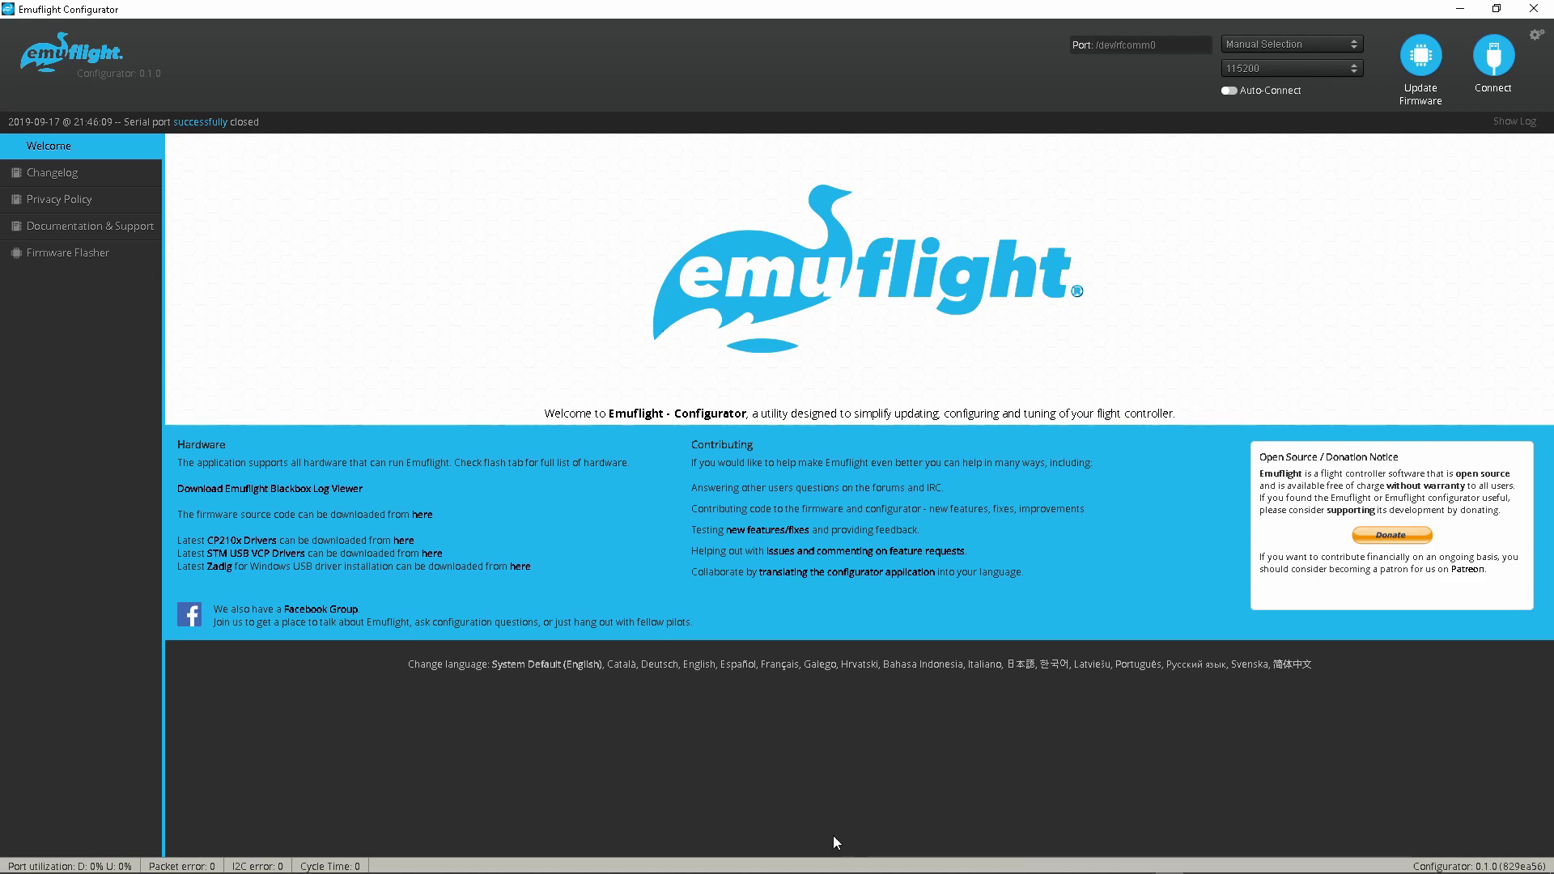
Run ImpulseRC Driver Fixer from the taskbar, allowing it through the security and UAC prompts.
click(1461, 10)
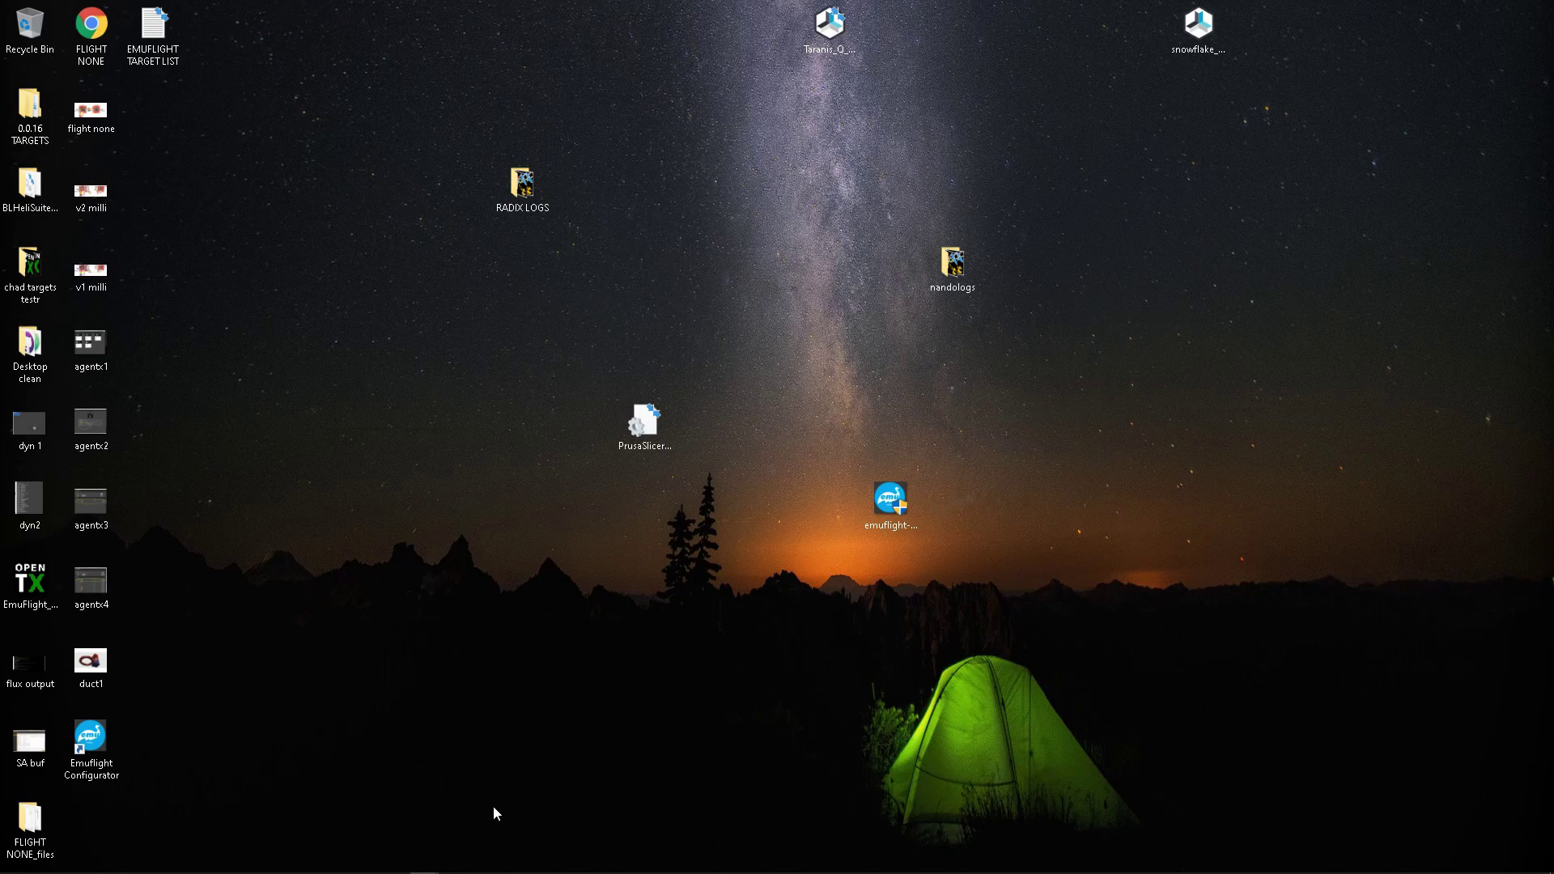
mouse_move(427, 867)
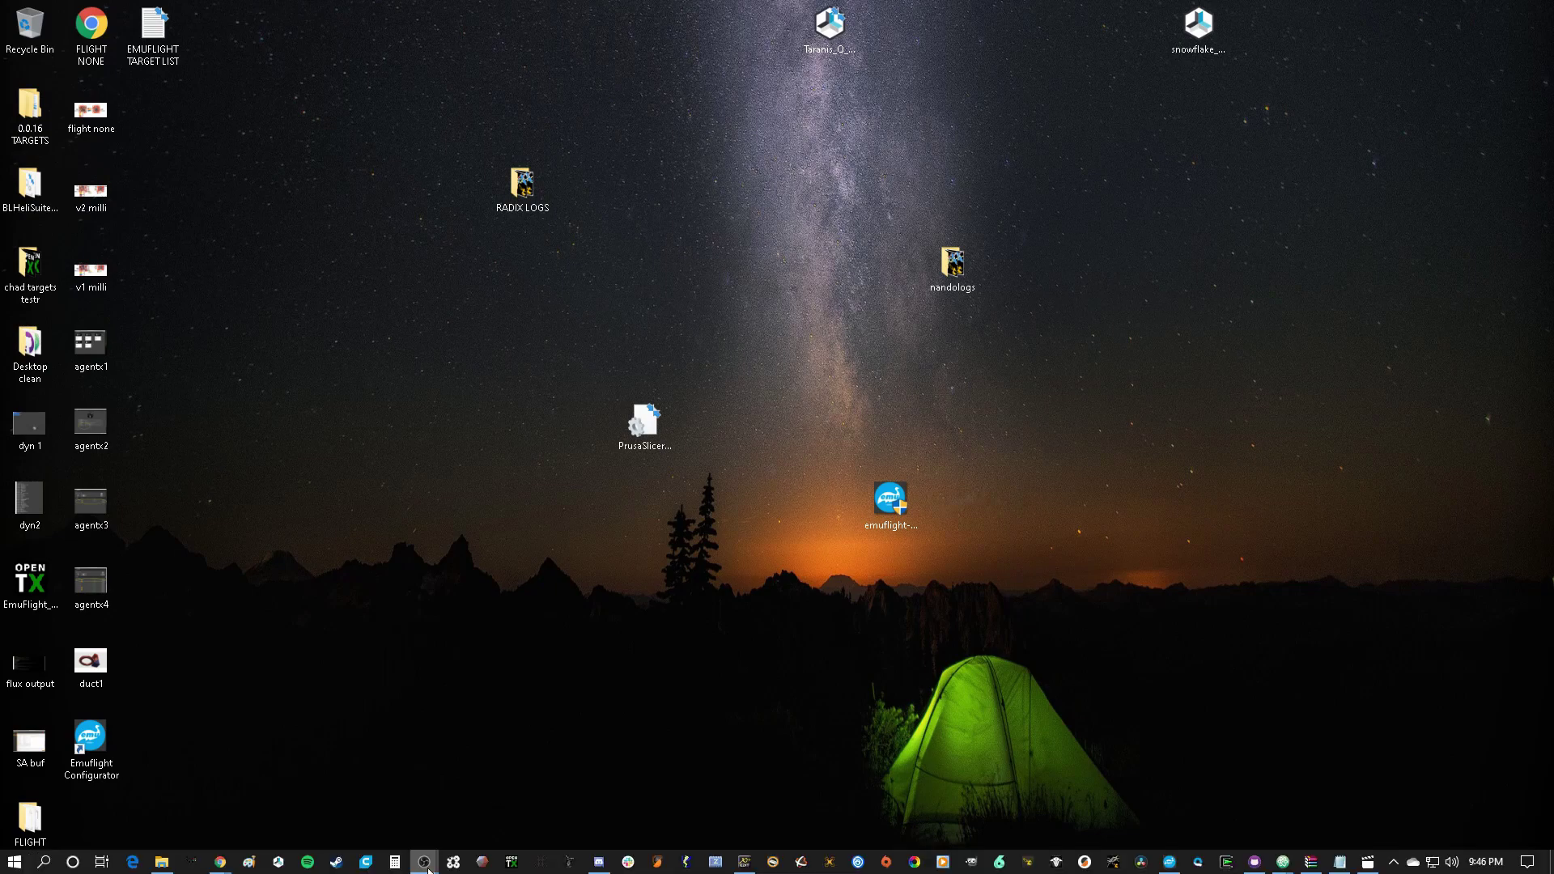
click(540, 868)
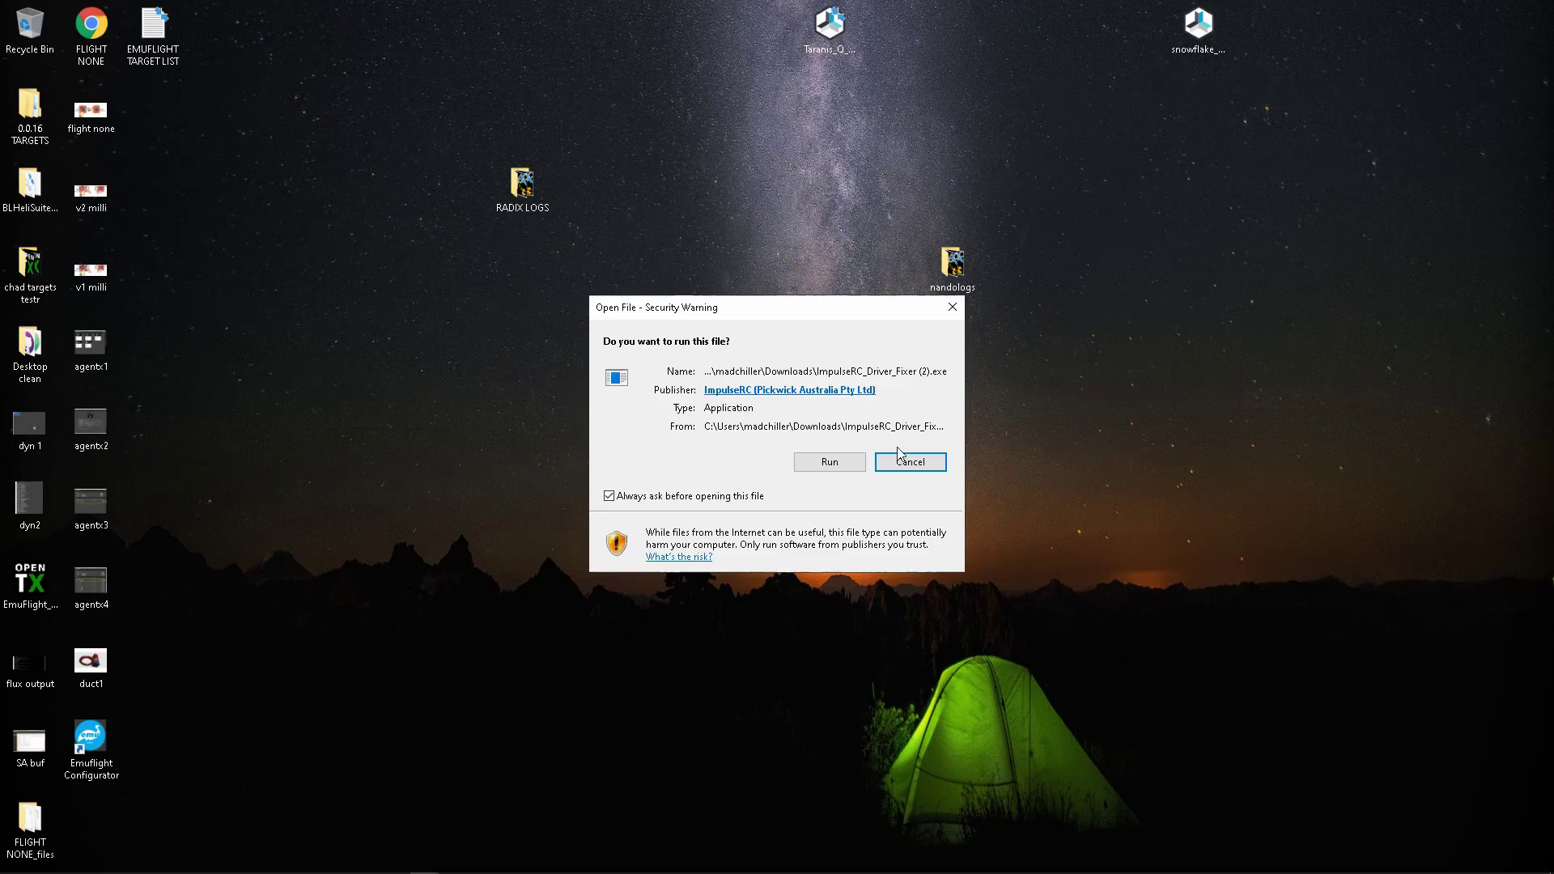
click(834, 465)
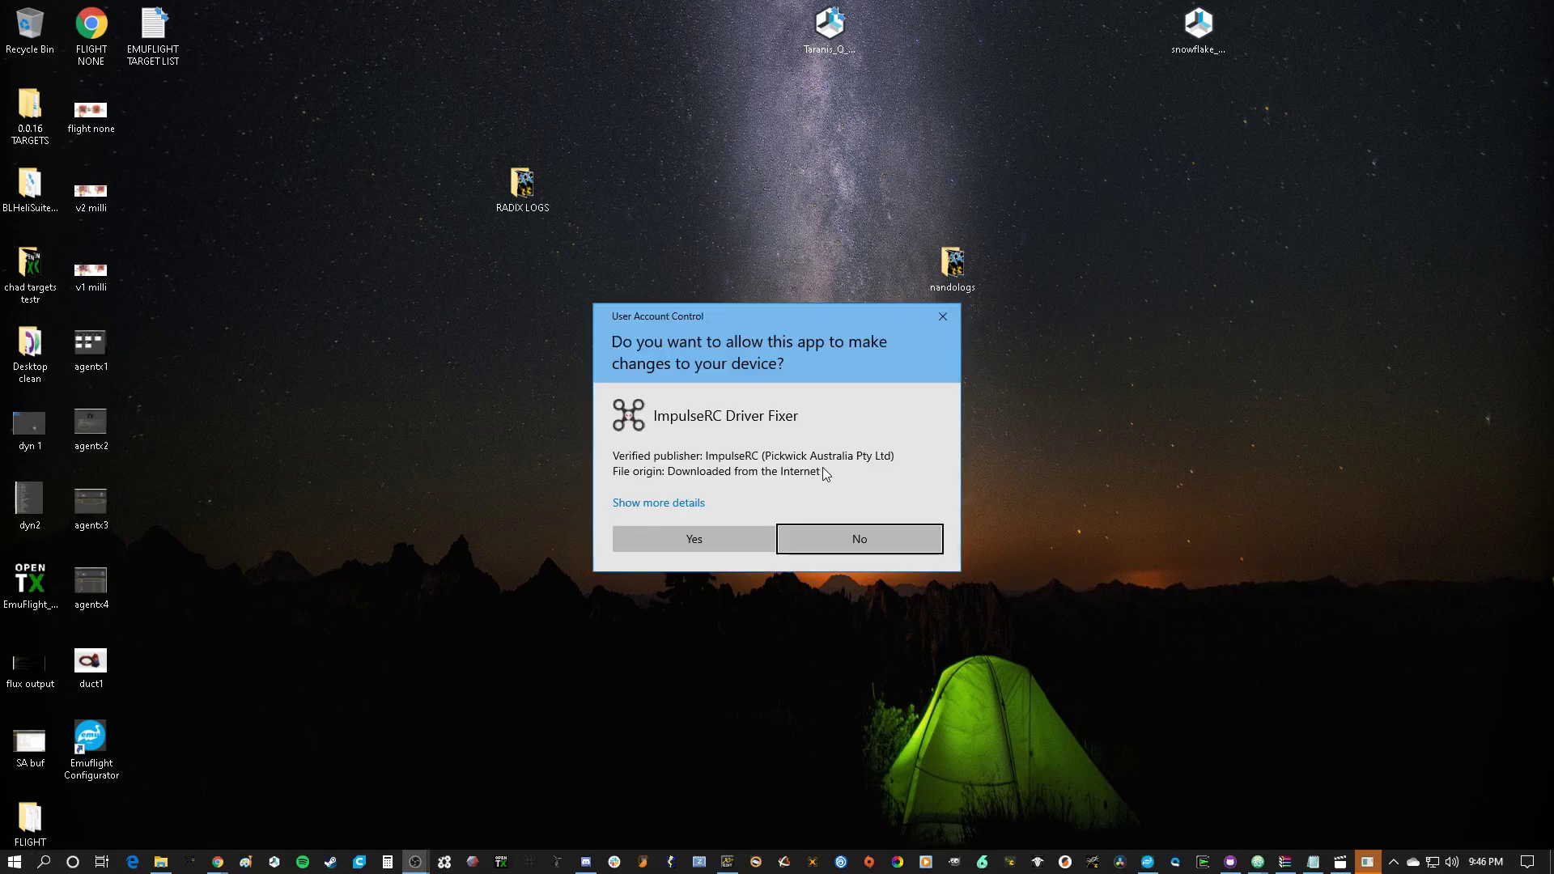
click(713, 538)
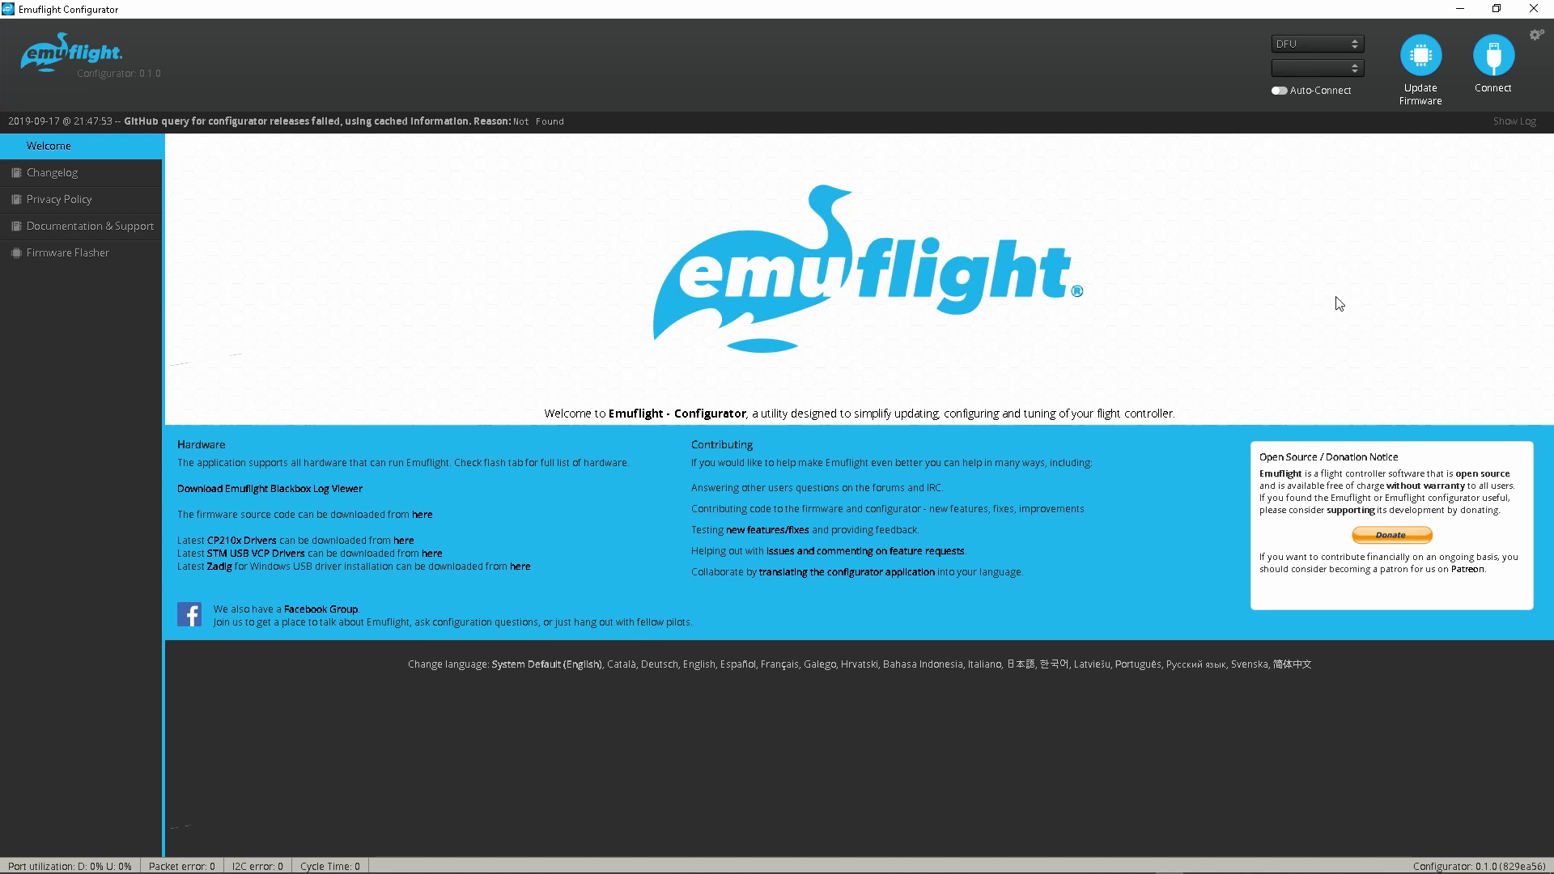
In the Firmware Flasher, select OMNIBUSF7 as the board target.
click(1424, 60)
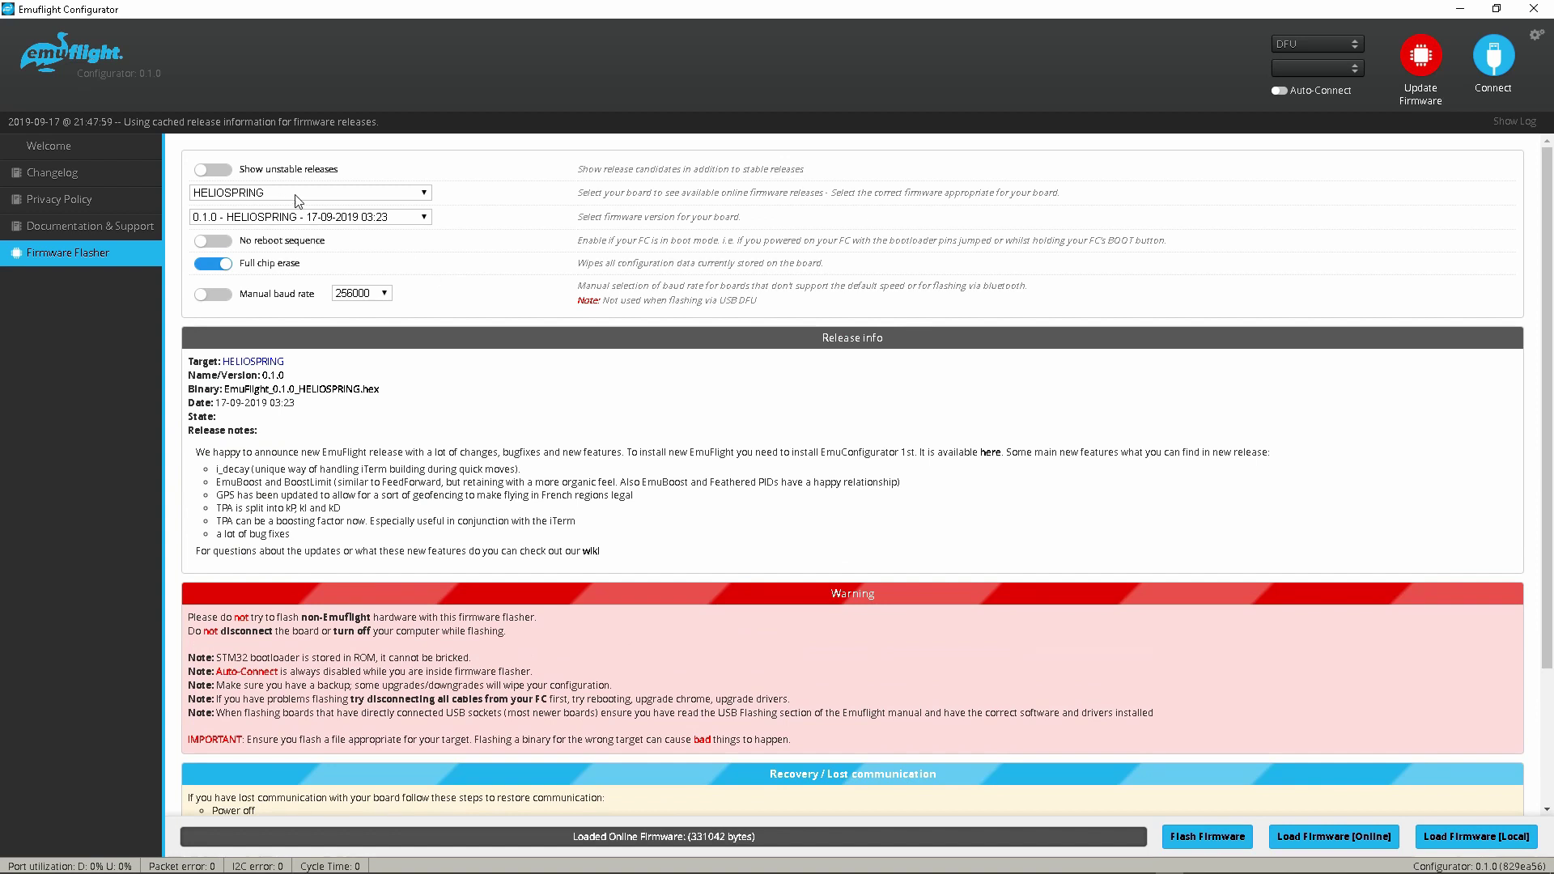
click(296, 196)
scroll(306, 377, up, 3)
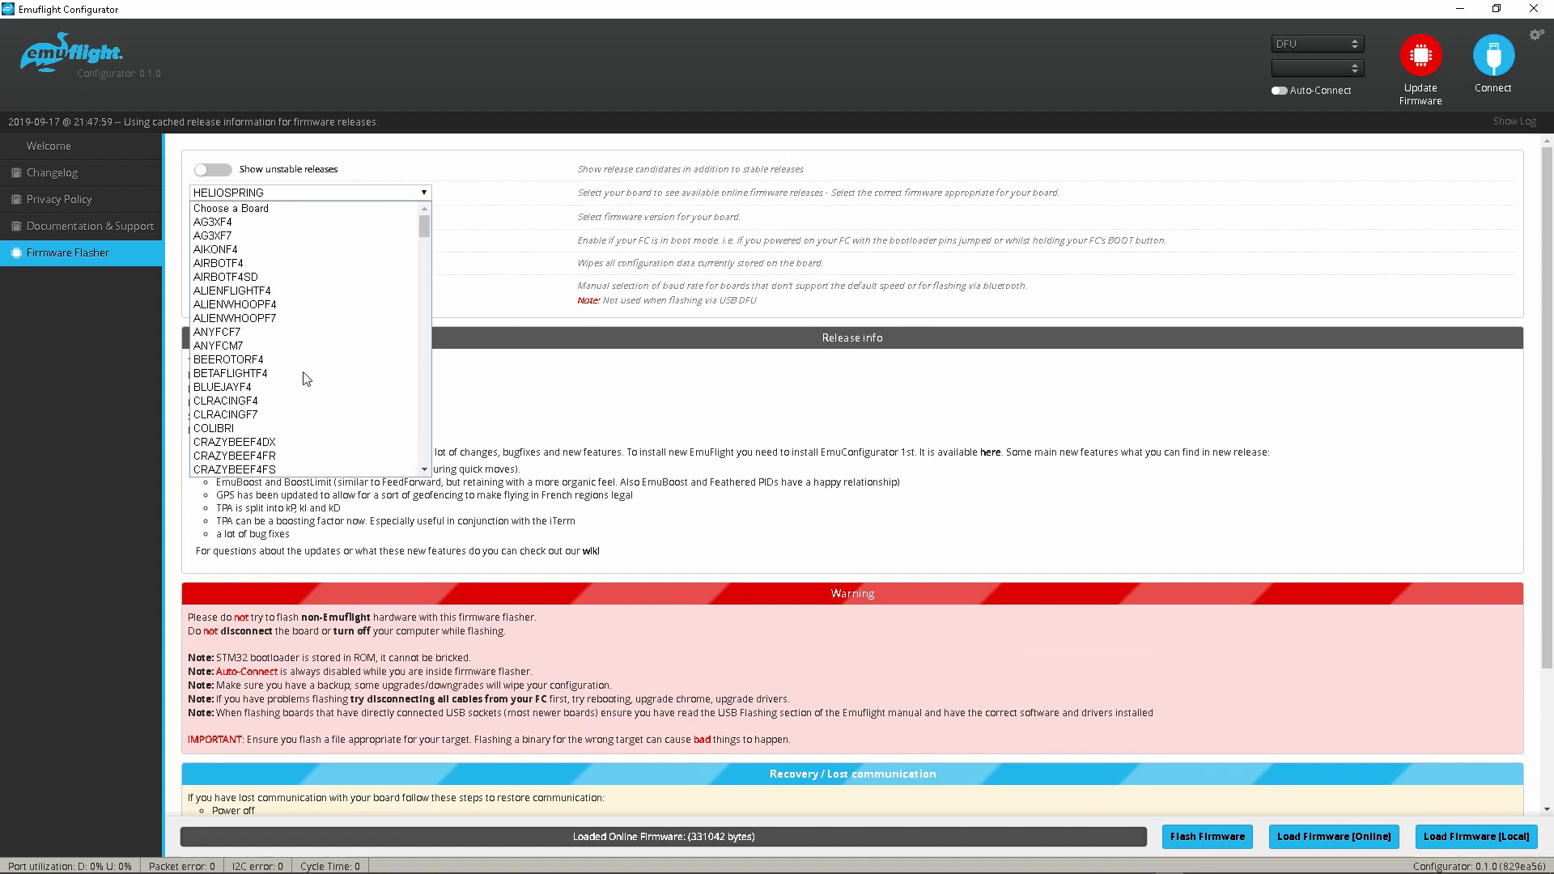
scroll(306, 378, down, 3)
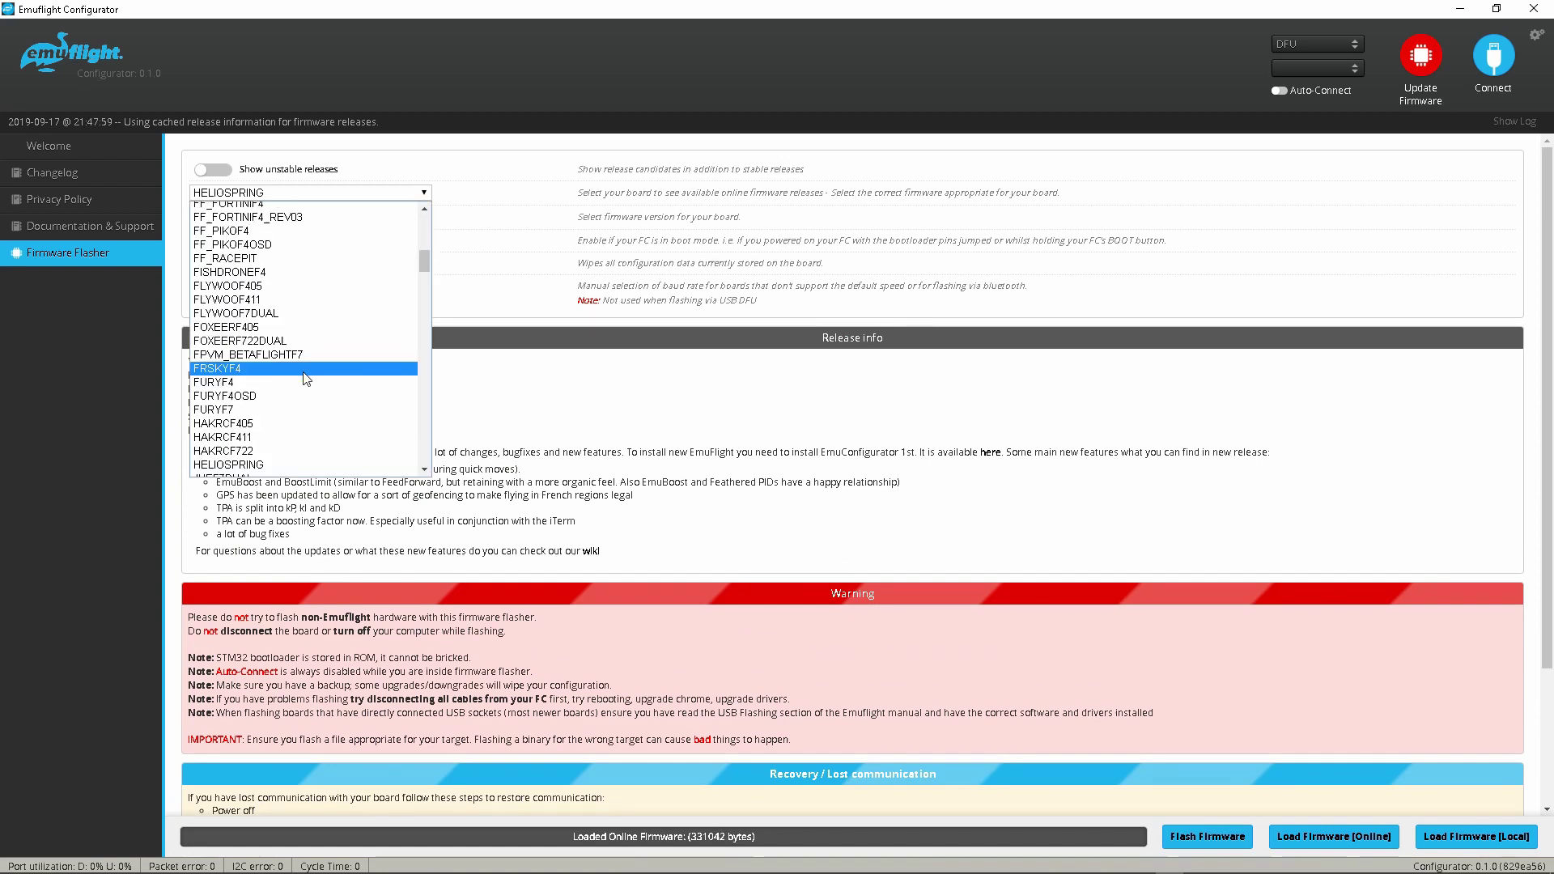
scroll(306, 378, down, 5)
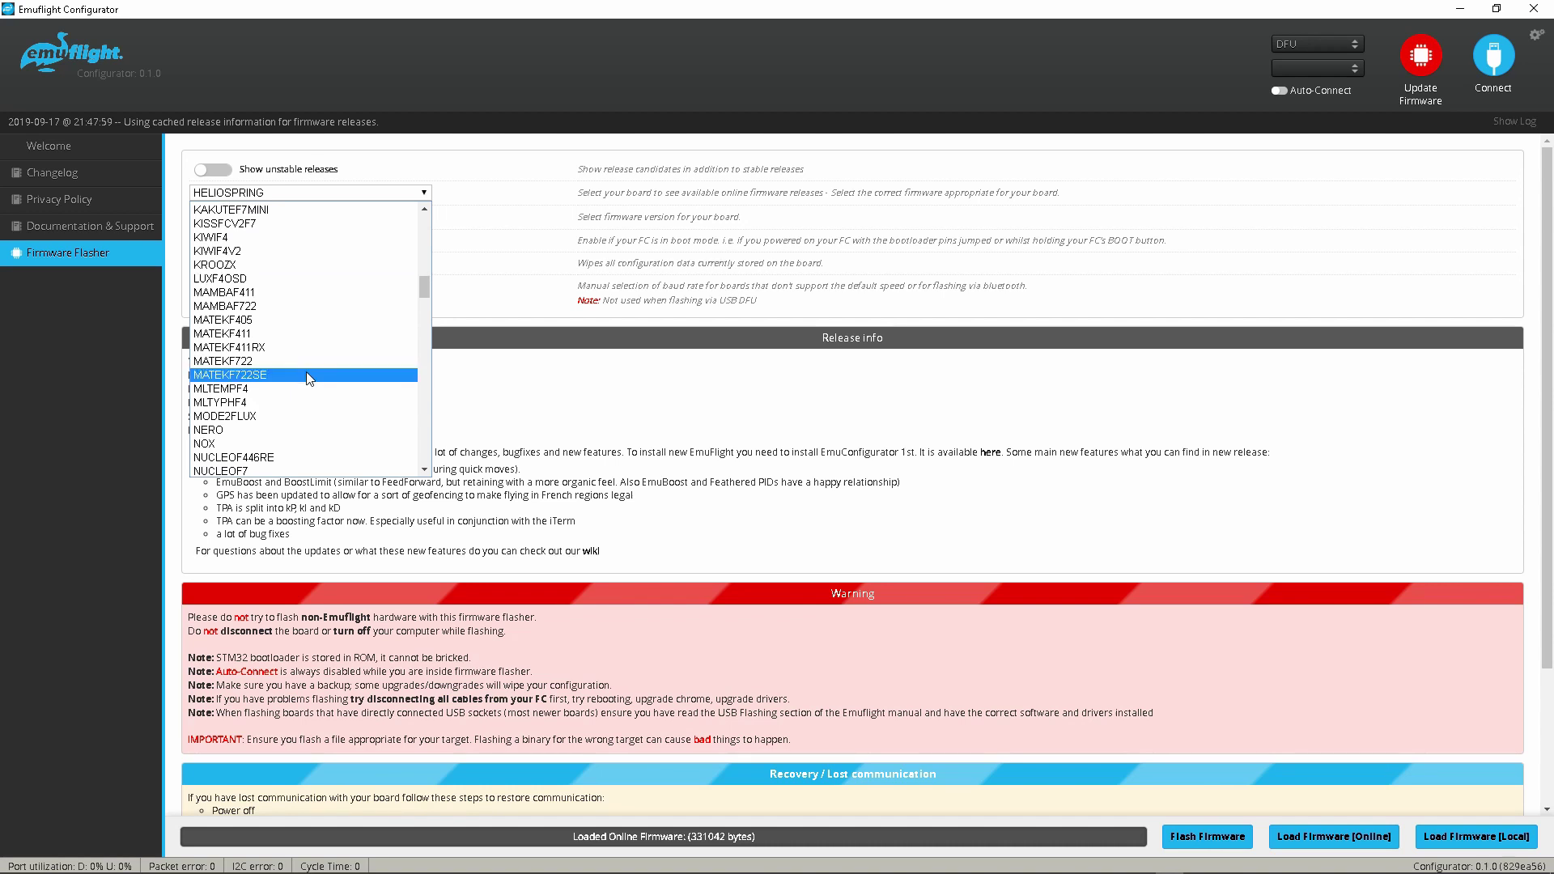
scroll(308, 378, down, 5)
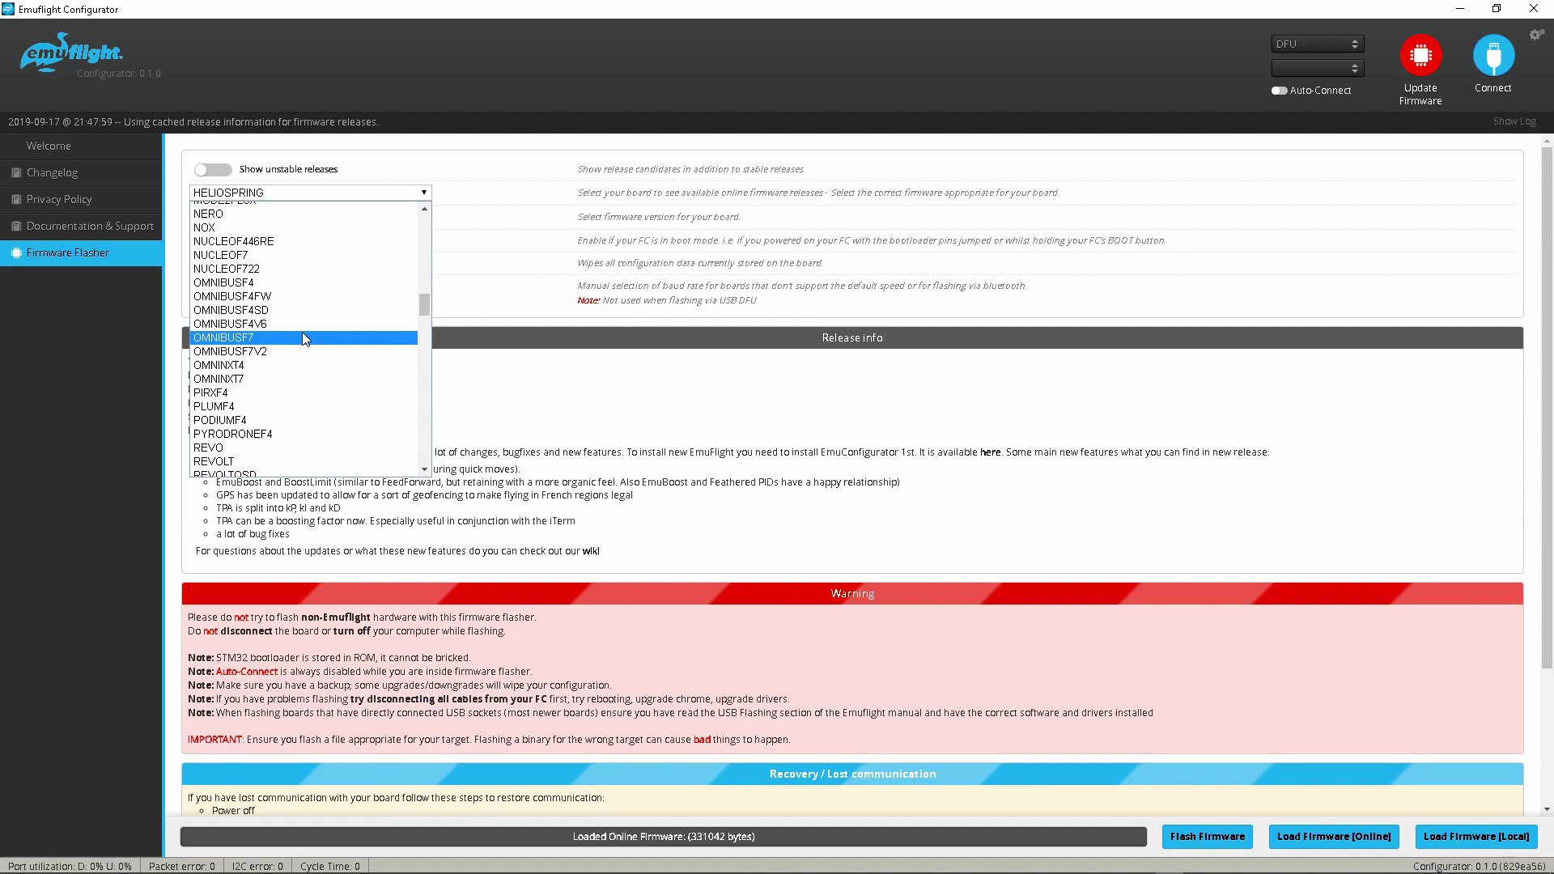
click(305, 338)
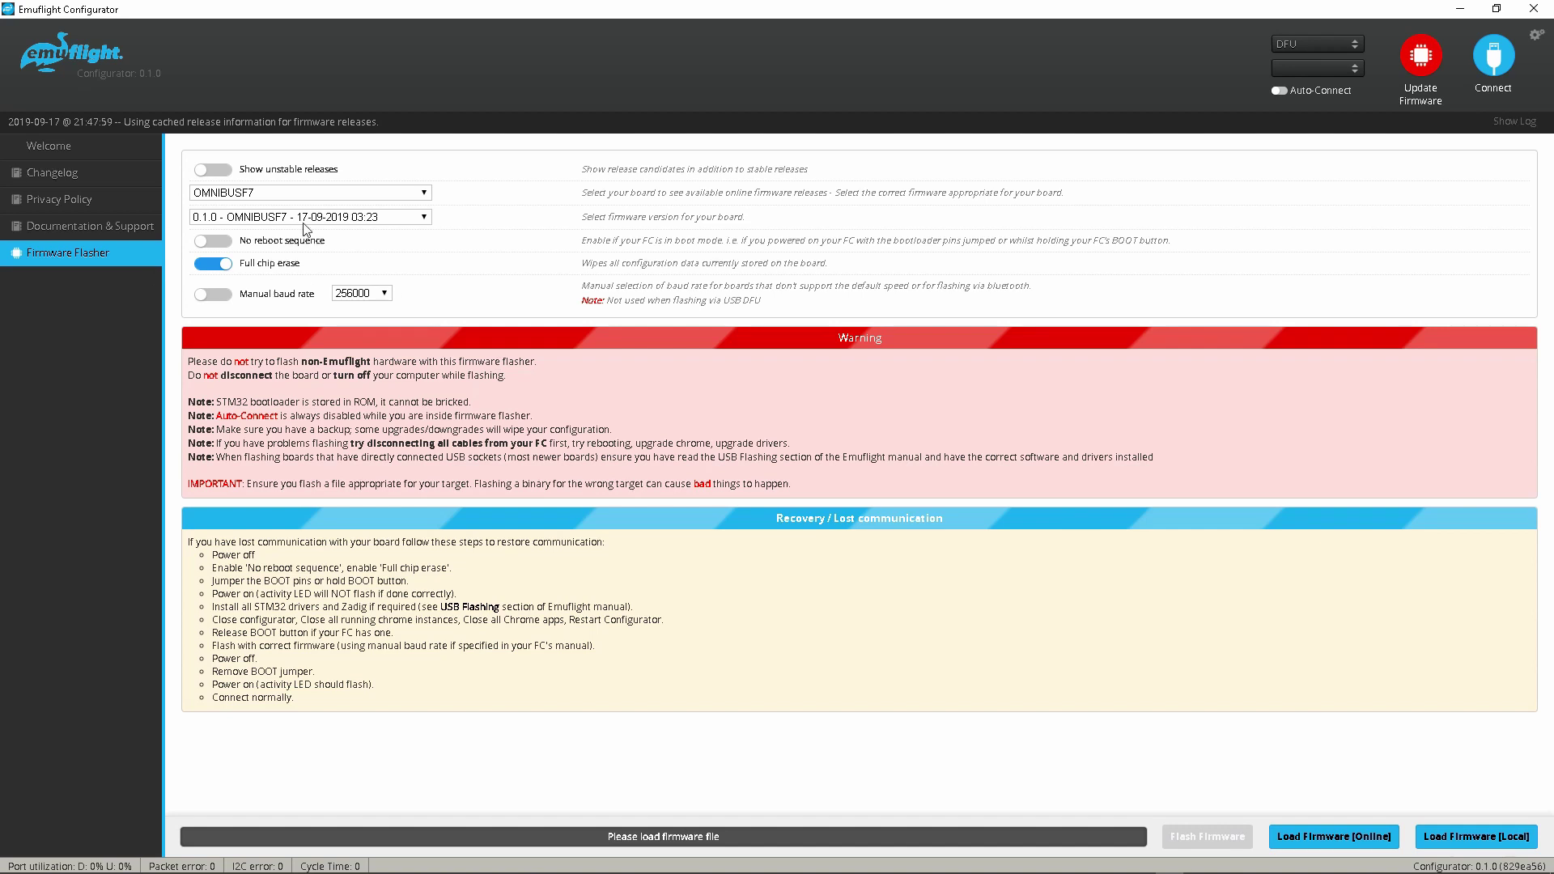
Load the online OMNIBUSF7 0.1.0 firmware and flash it onto the board.
click(1328, 837)
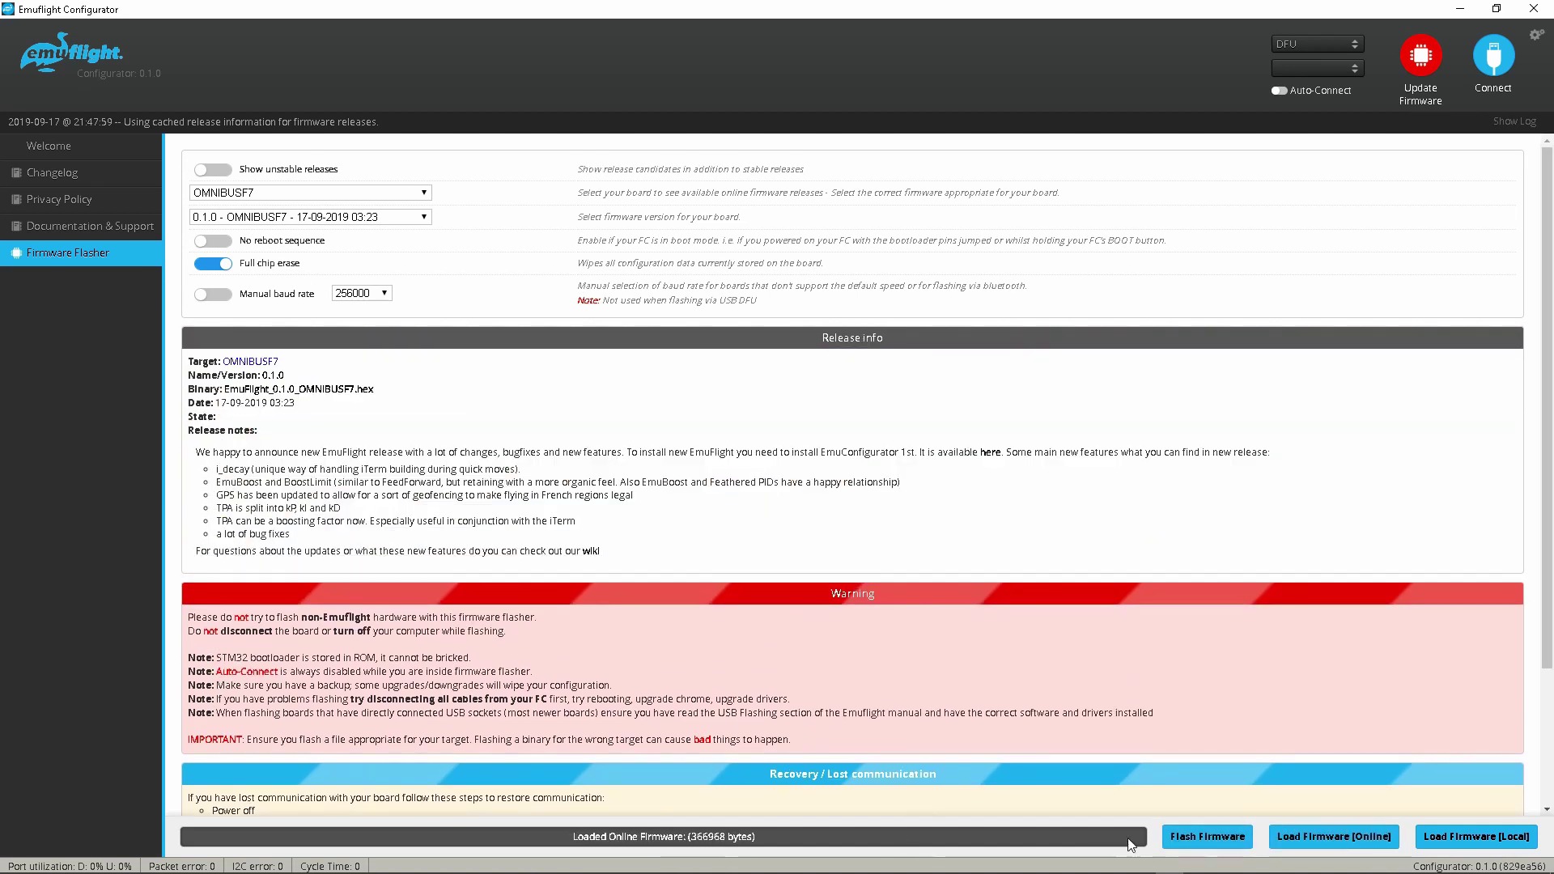
click(1198, 837)
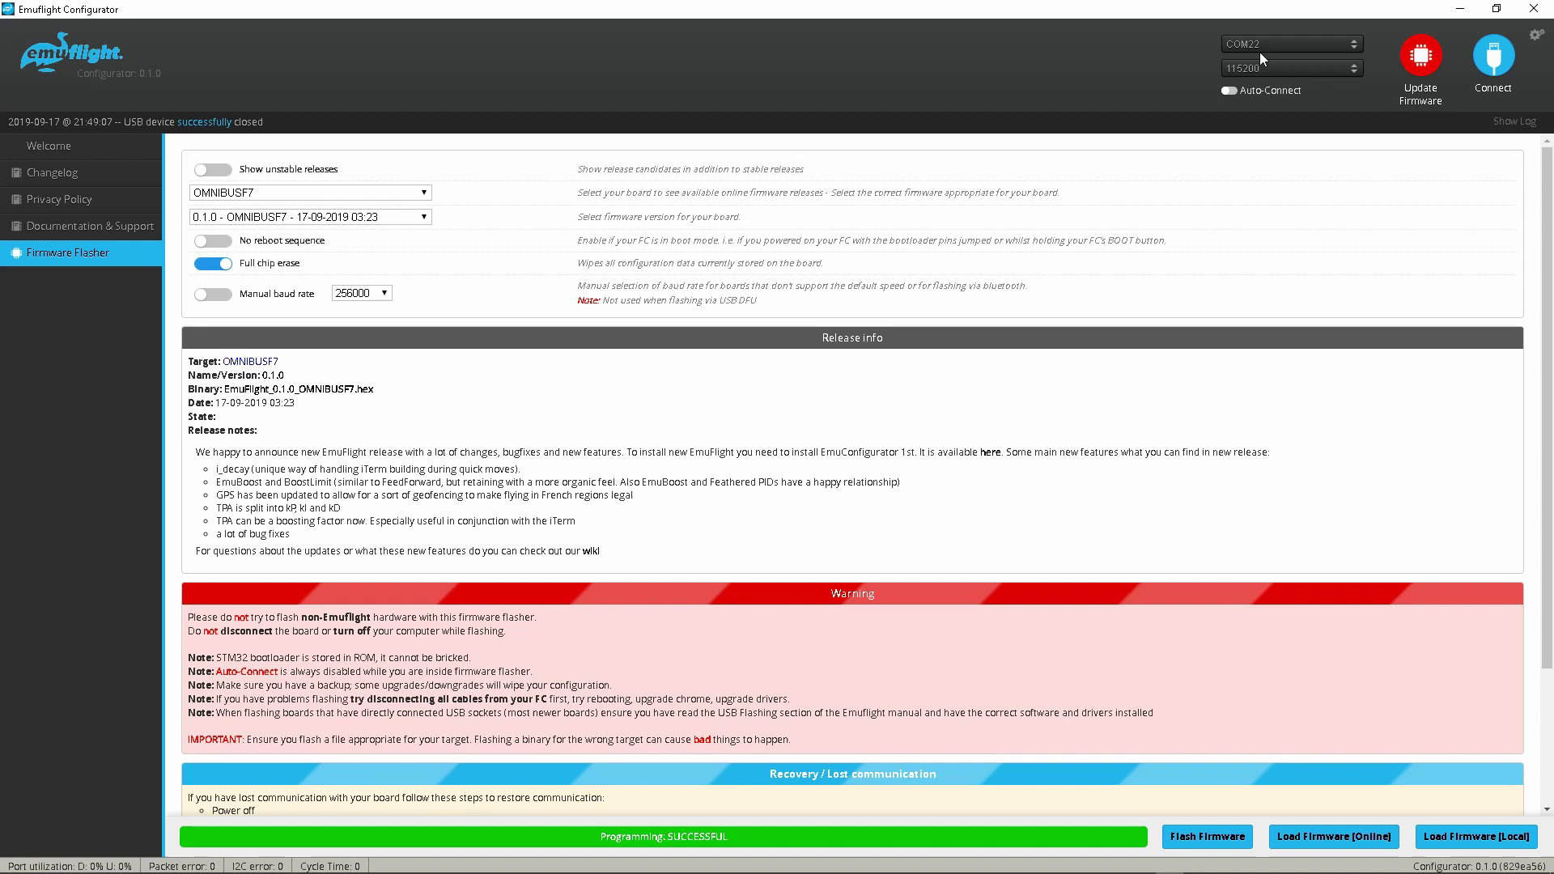
click(285, 196)
drag(424, 294, 424, 210)
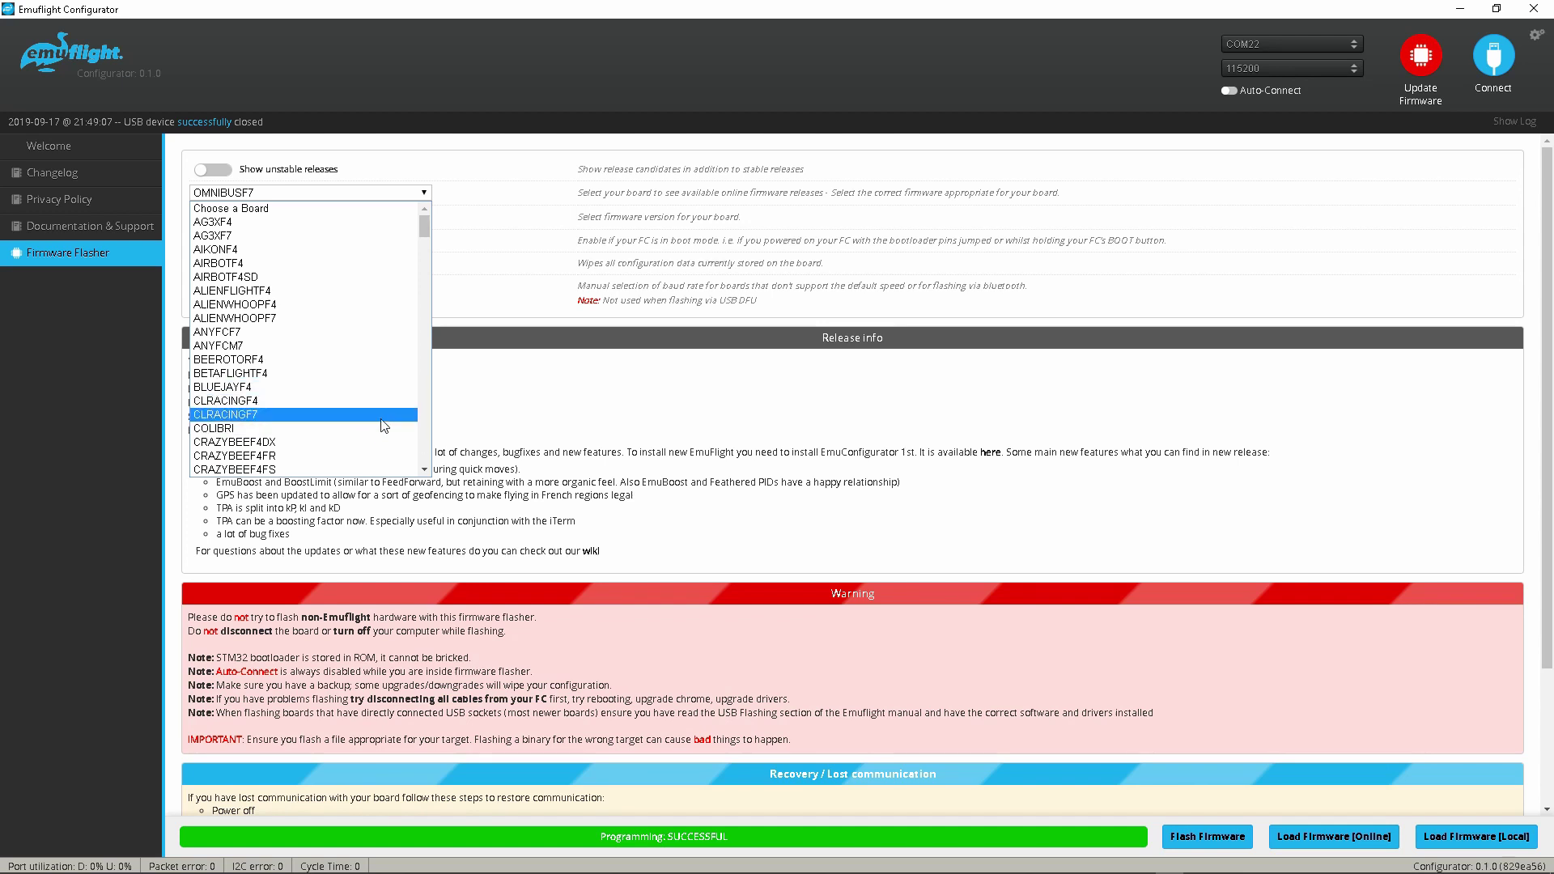
scroll(388, 426, down, 5)
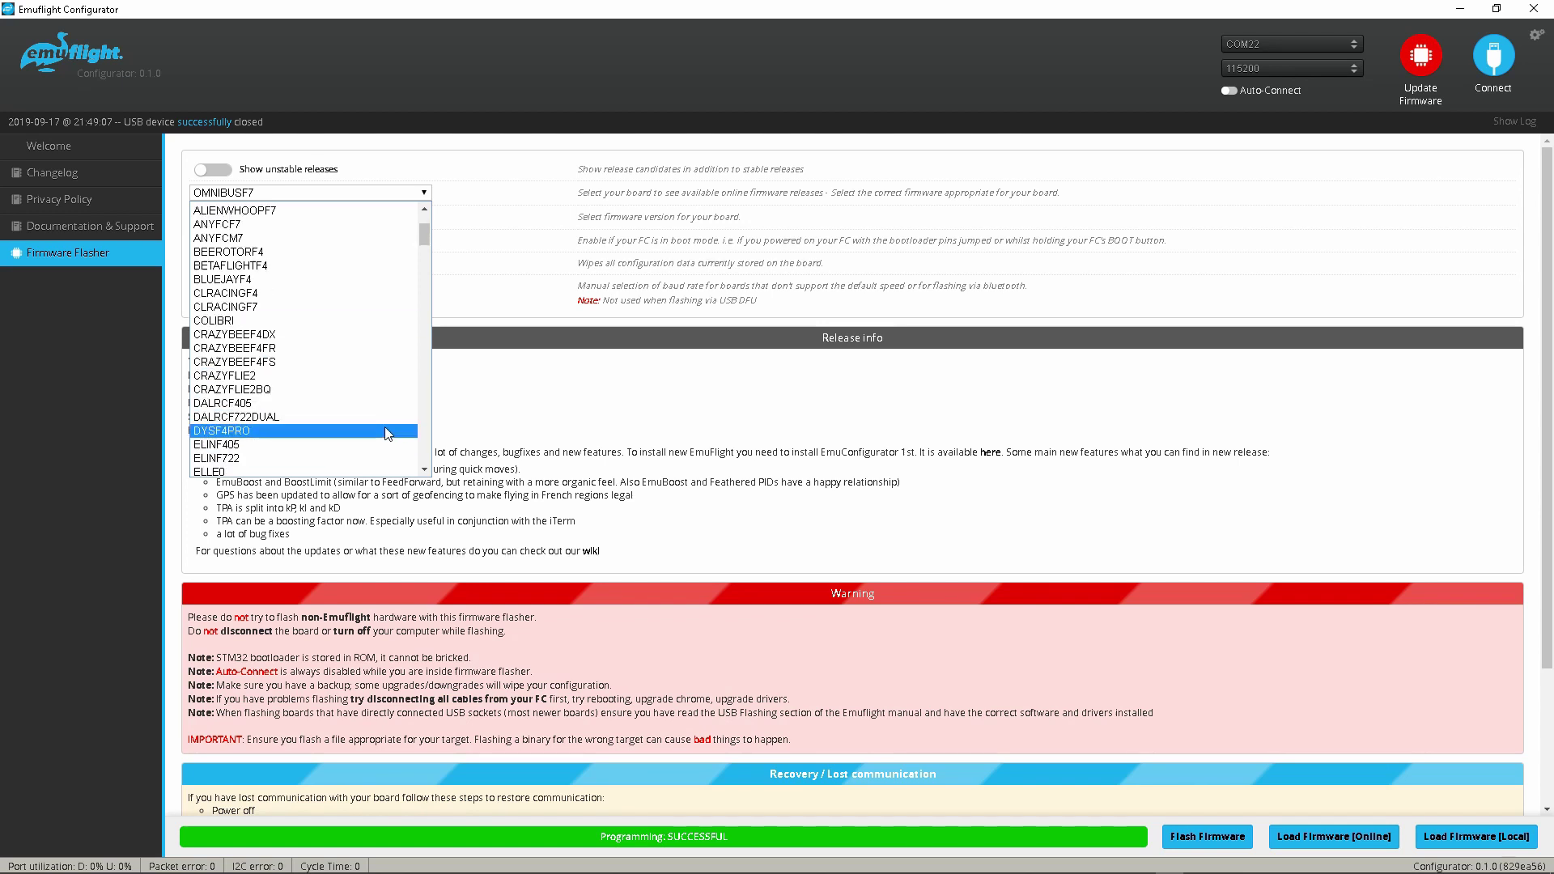
scroll(385, 433, down, 3)
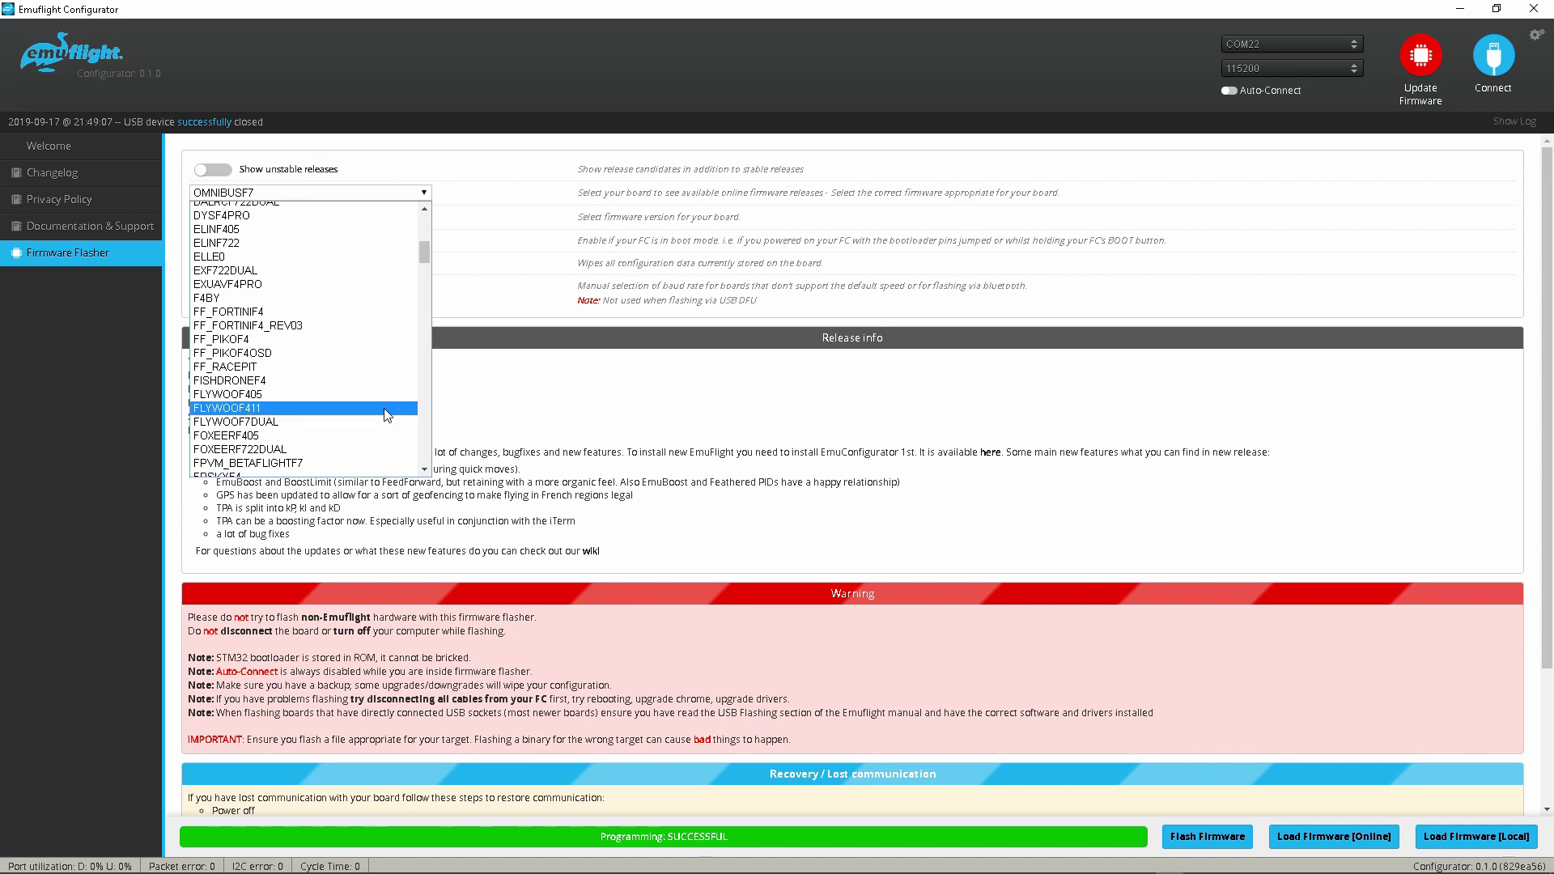
scroll(388, 417, down, 5)
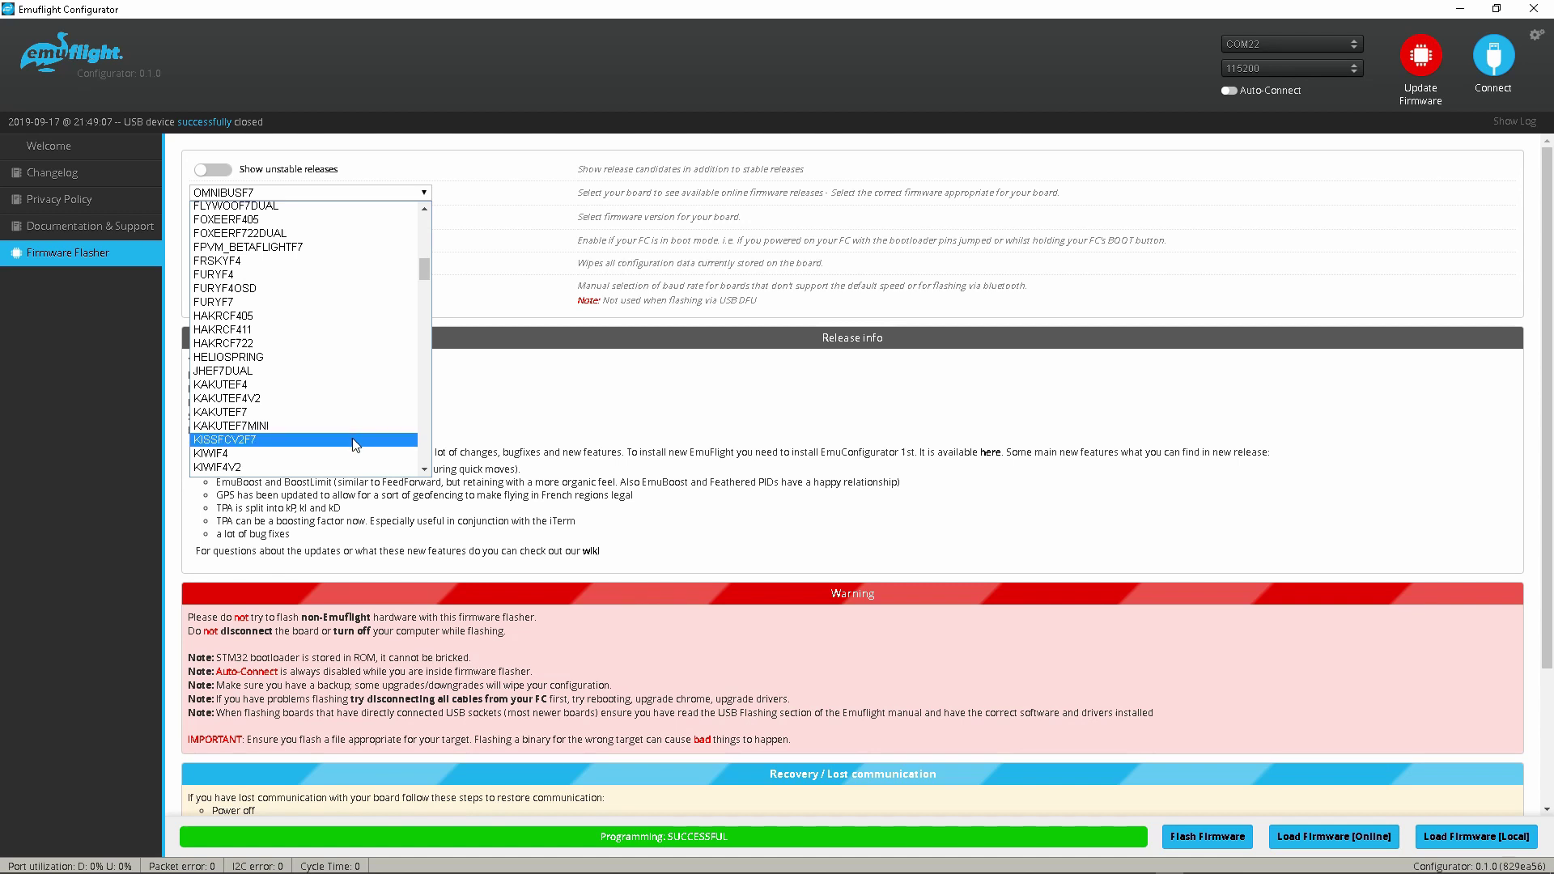
scroll(356, 445, down, 5)
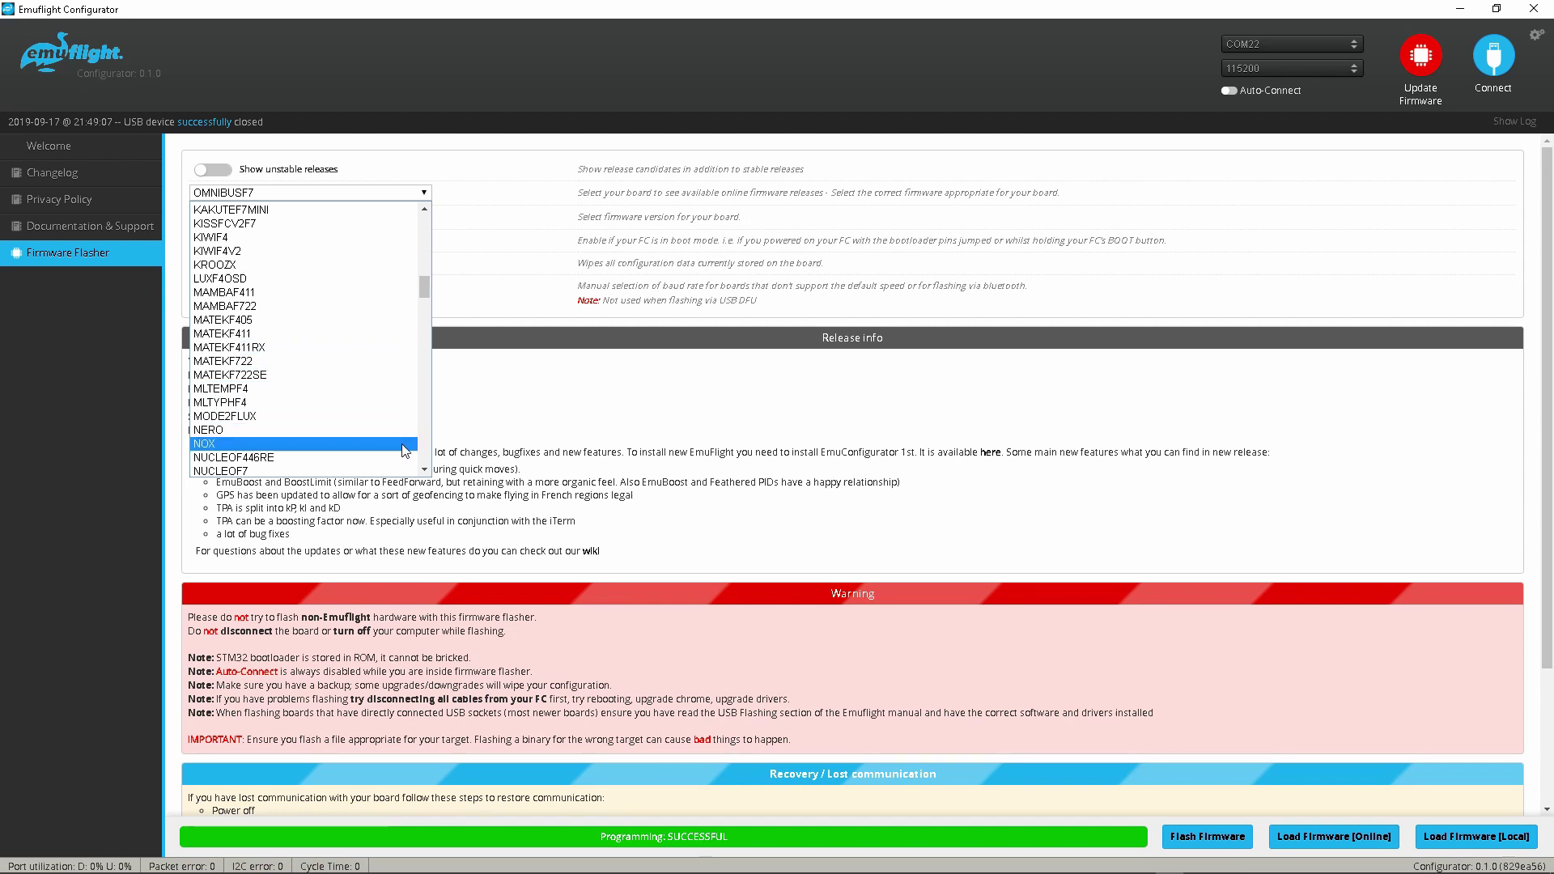
scroll(405, 437, down, 3)
scroll(403, 409, down, 5)
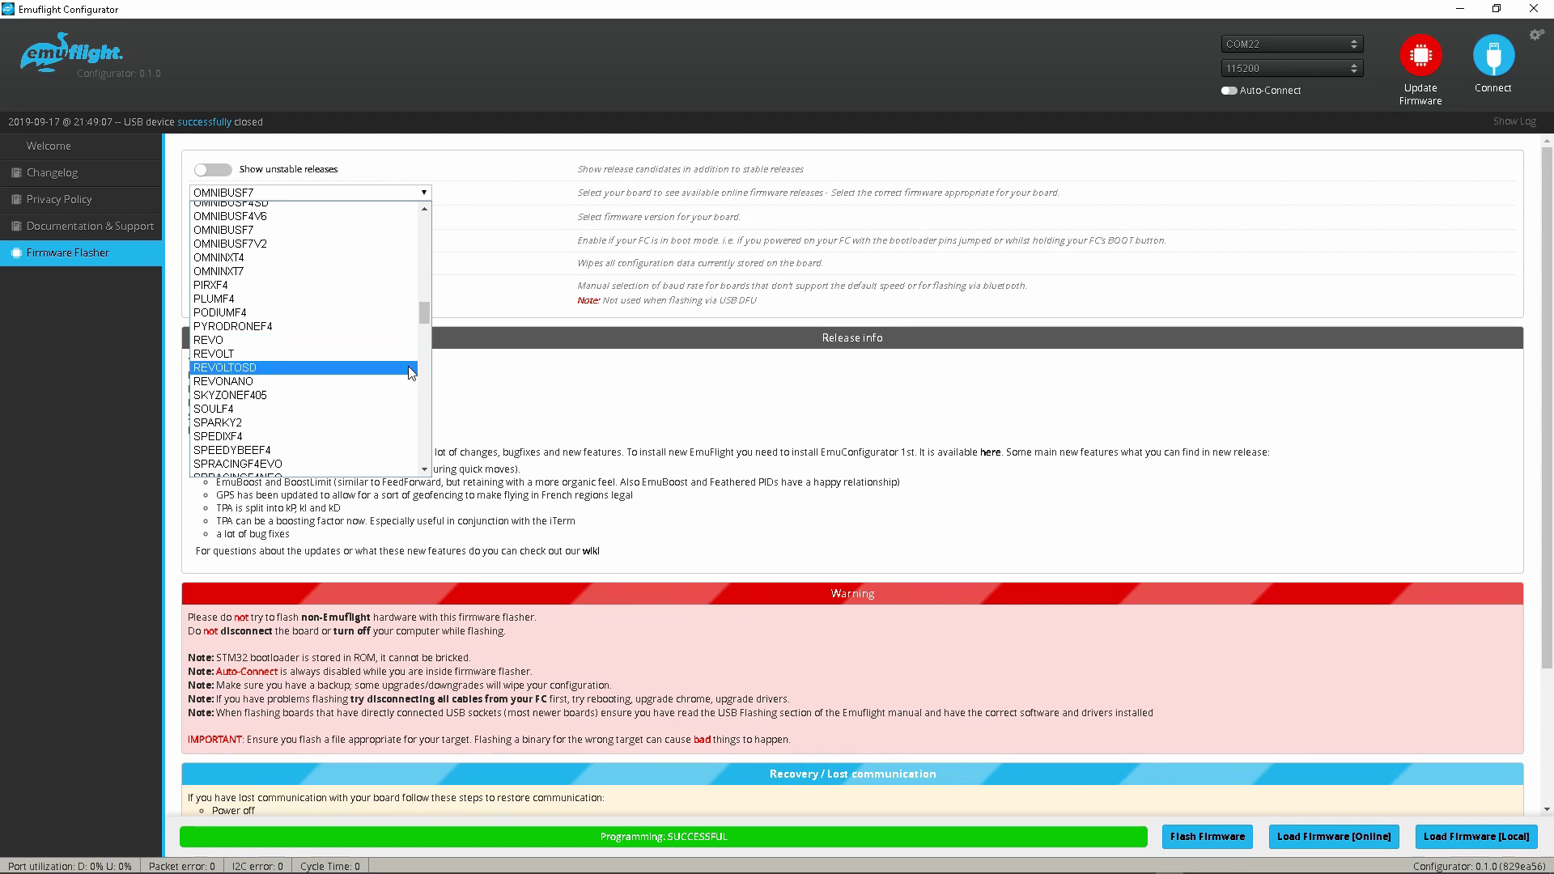
scroll(412, 418, down, 5)
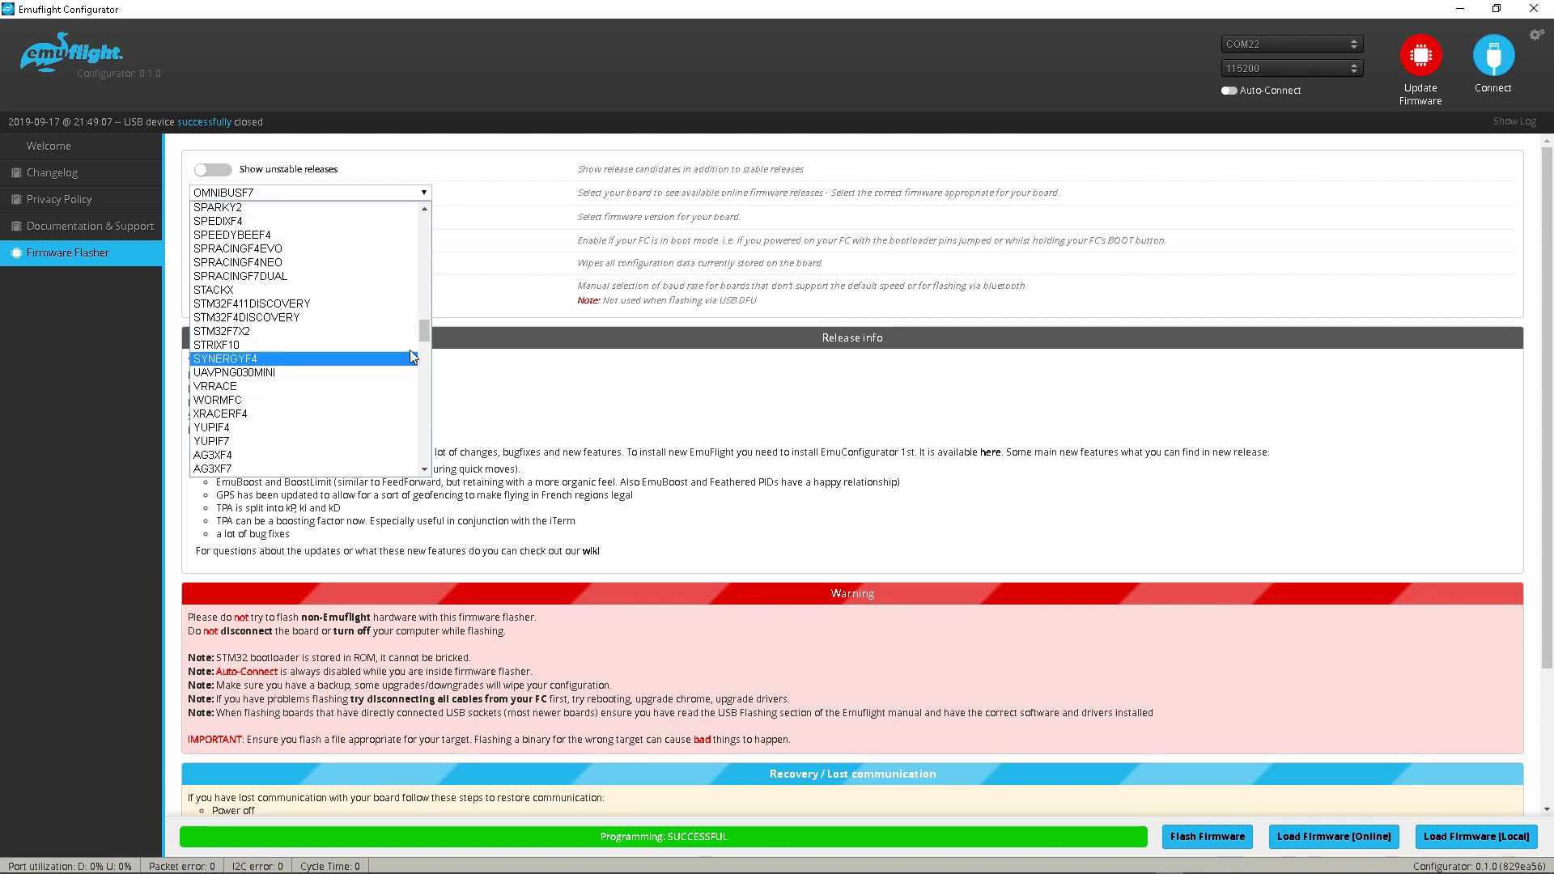
scroll(409, 364, up, 15)
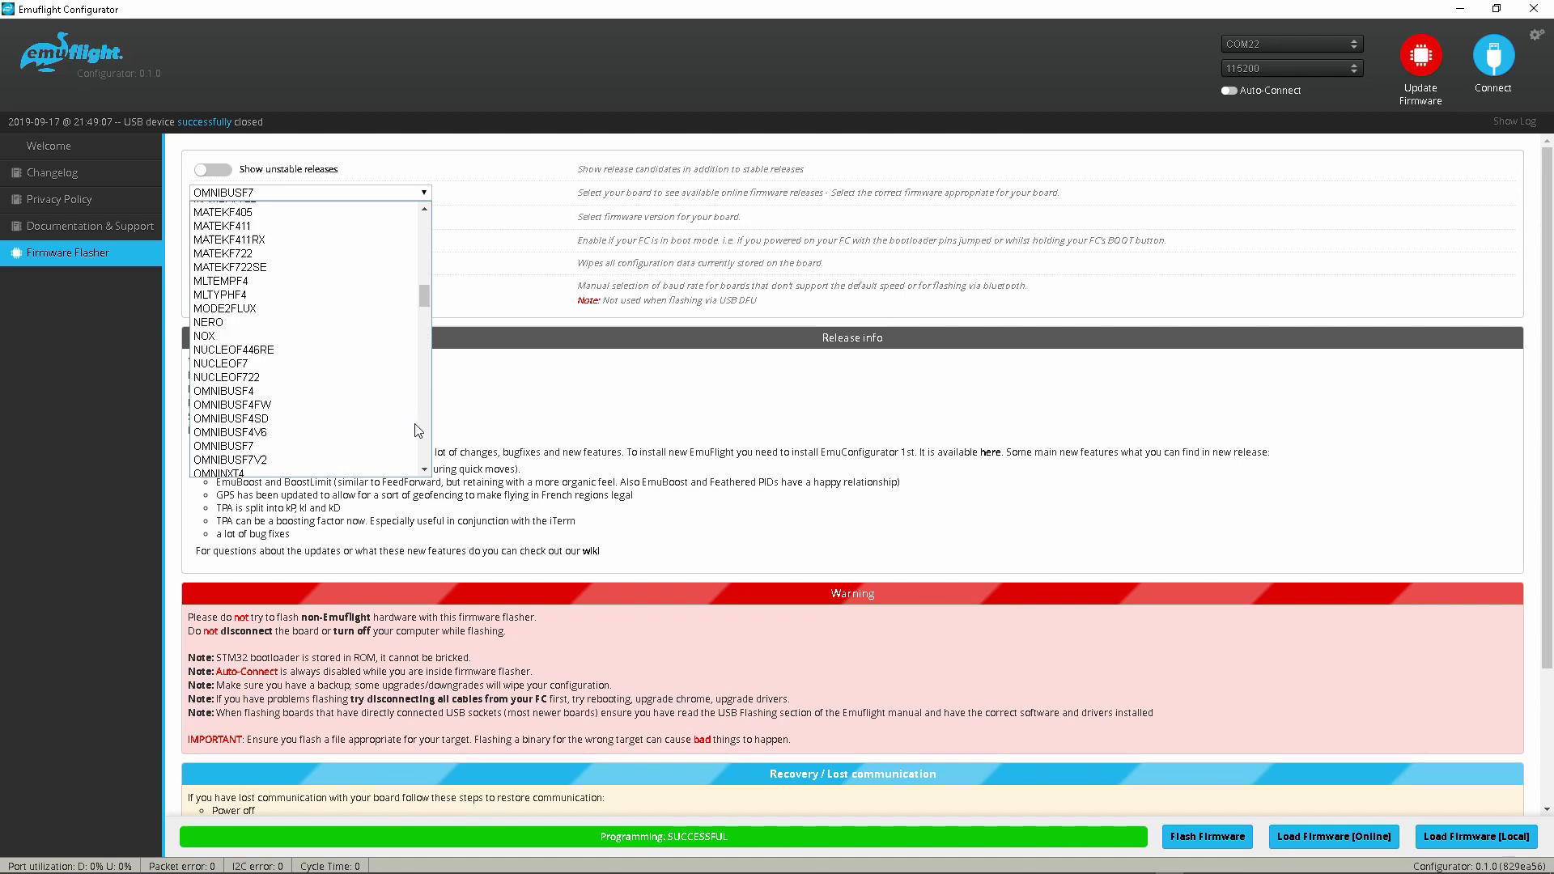
scroll(407, 366, down, 8)
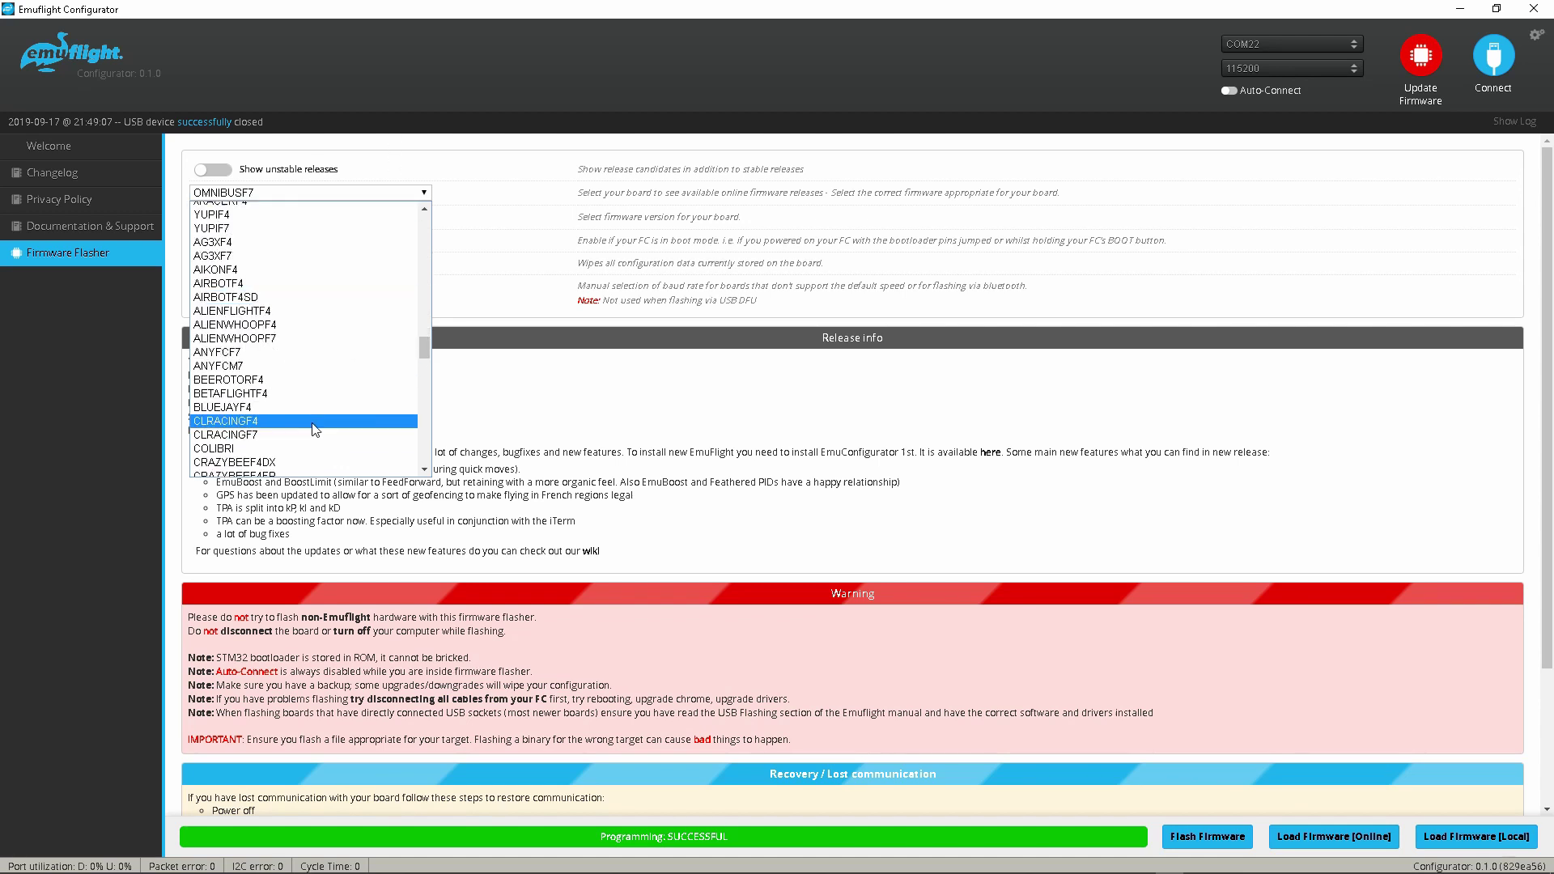
scroll(315, 430, down, 12)
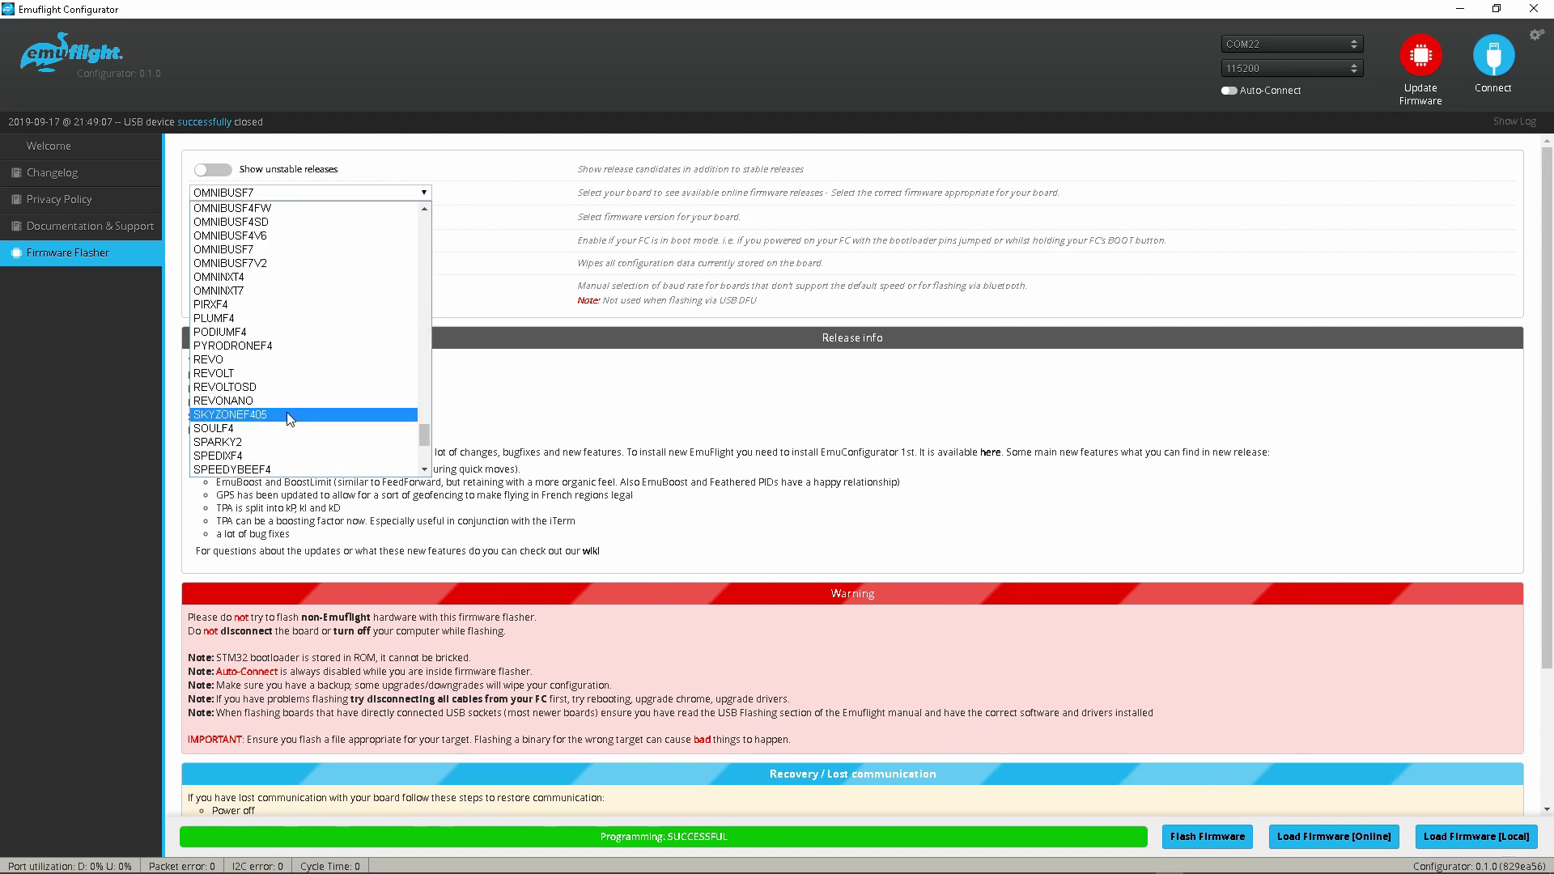
scroll(290, 422, down, 5)
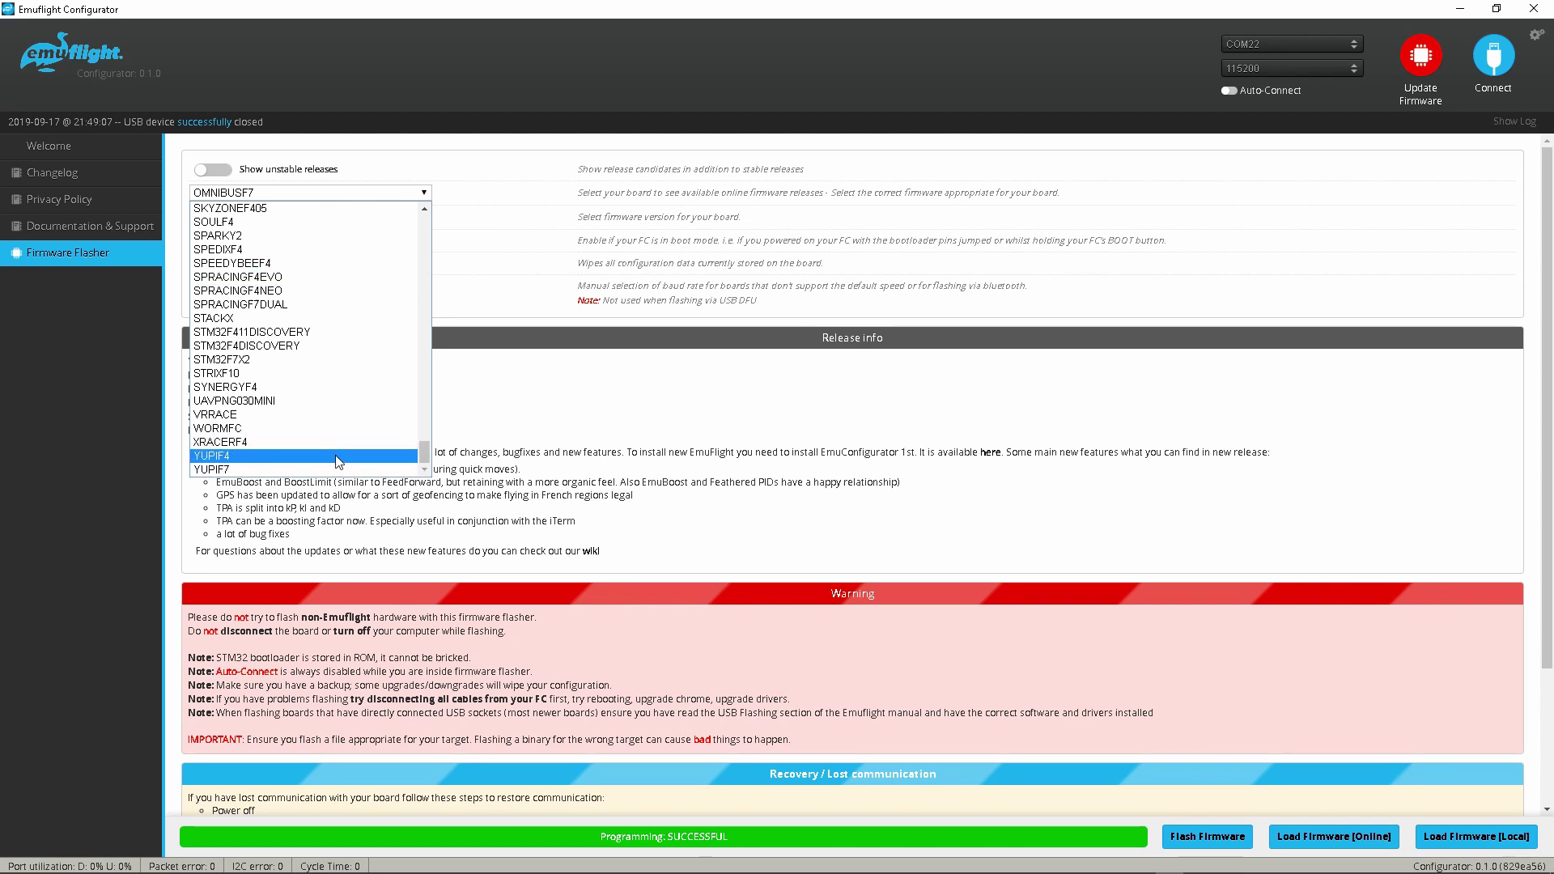
scroll(324, 364, up, 20)
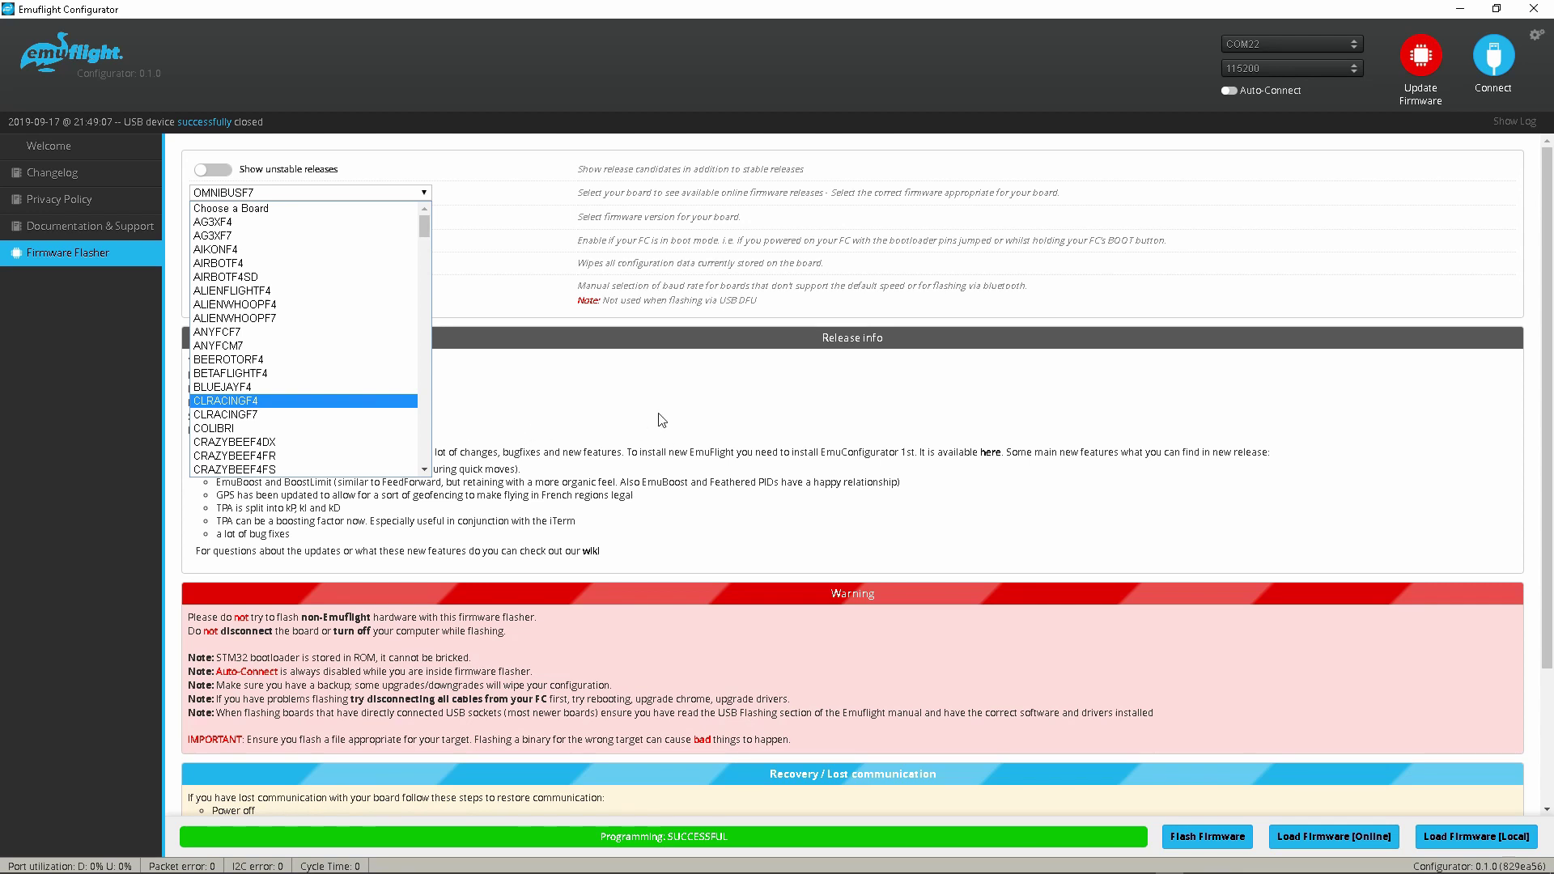
click(611, 420)
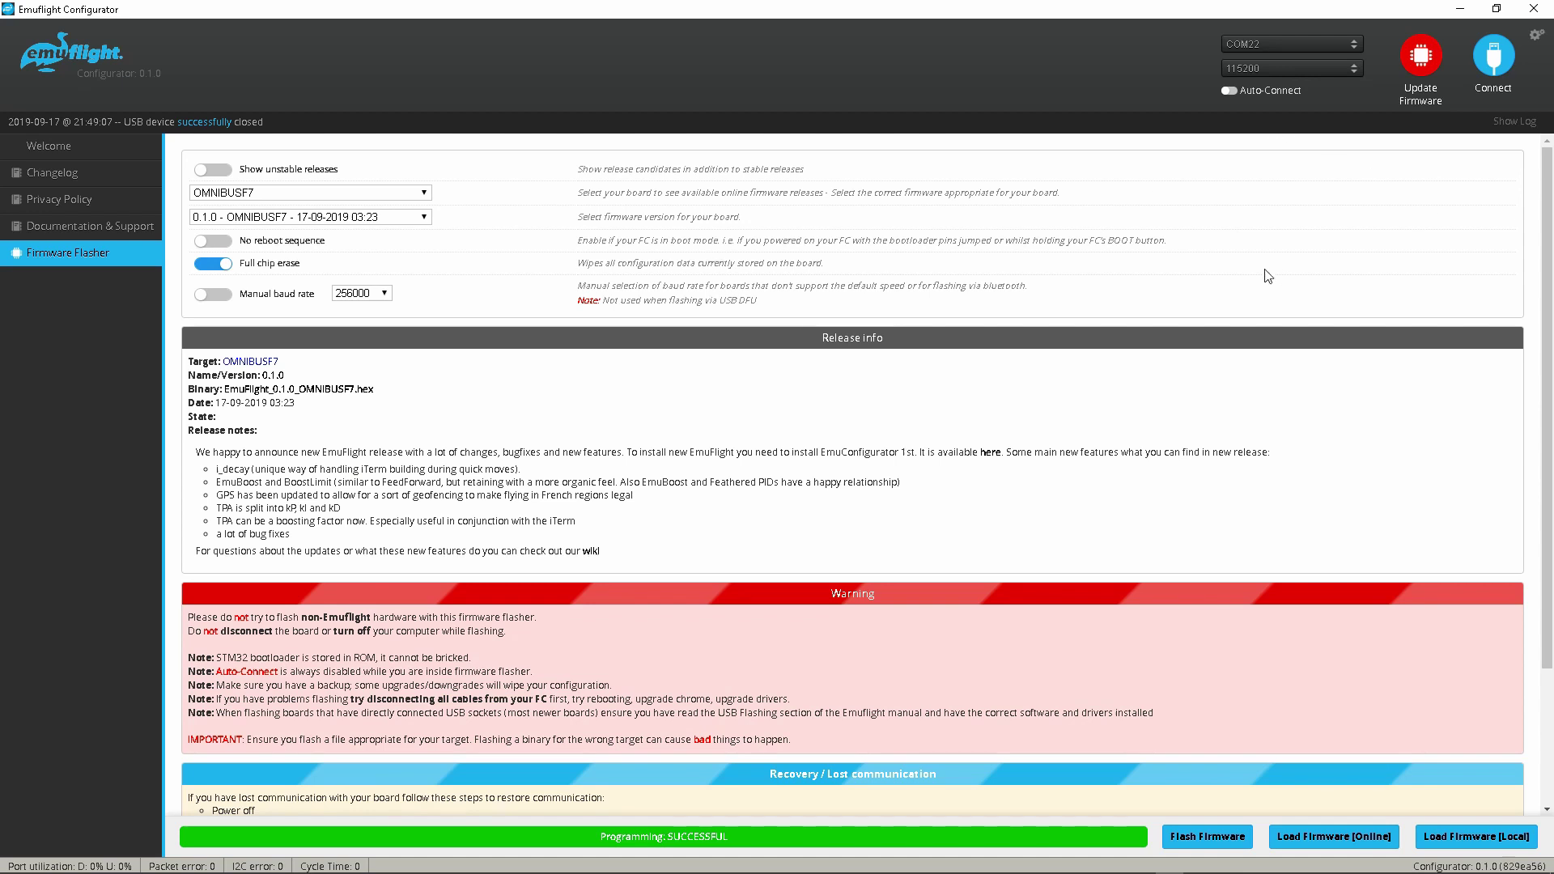
Connect, calibrate the accelerometer, reset the Z-axis offset, enable Expert Mode, and view Configuration.
click(1499, 53)
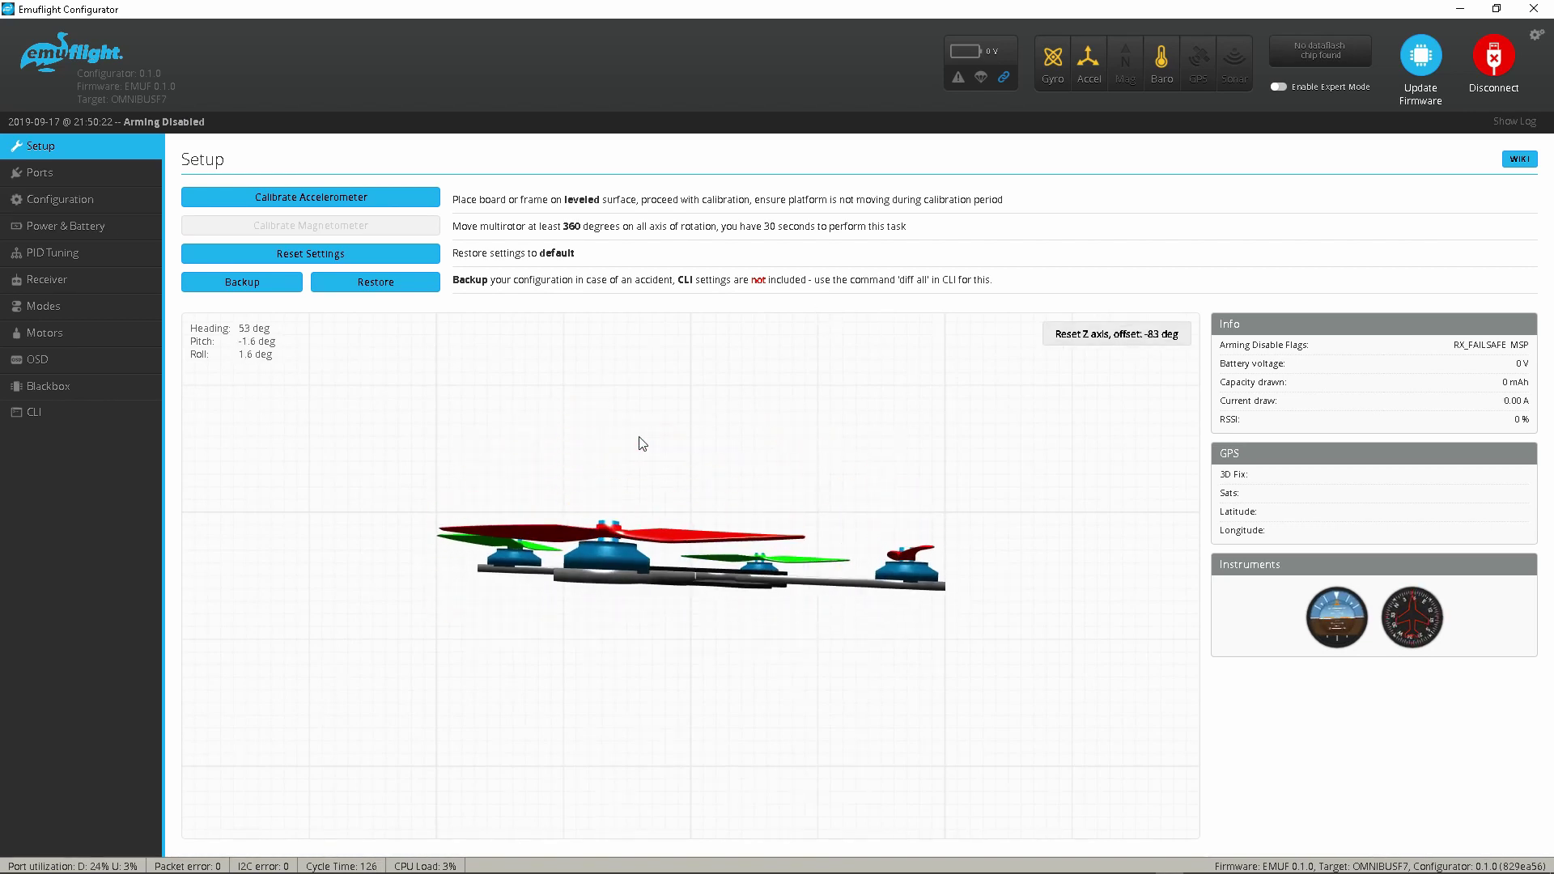
click(351, 197)
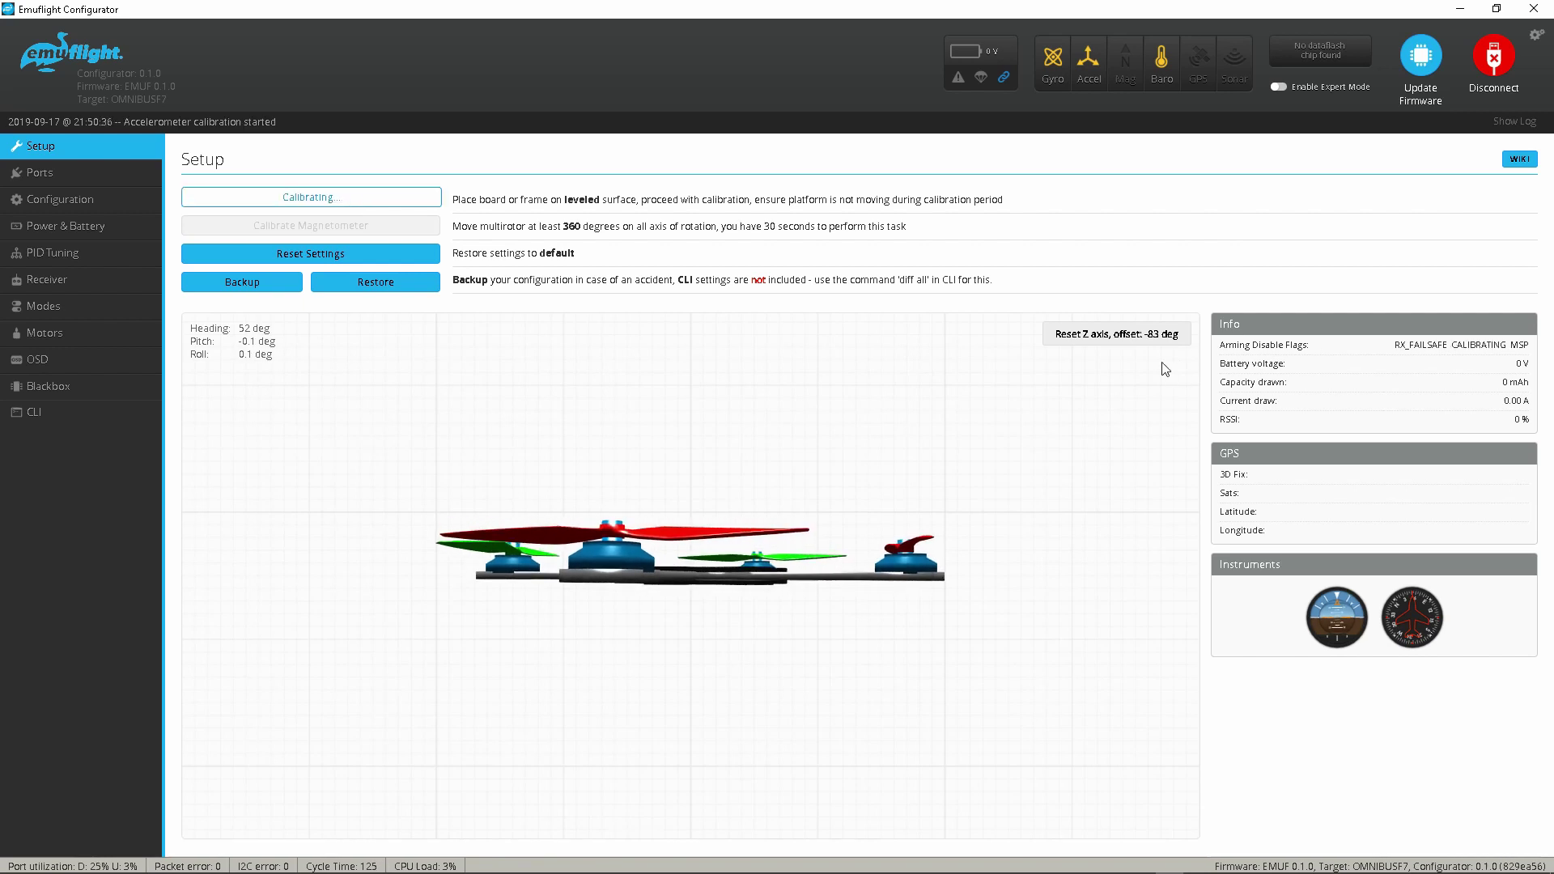
click(1119, 342)
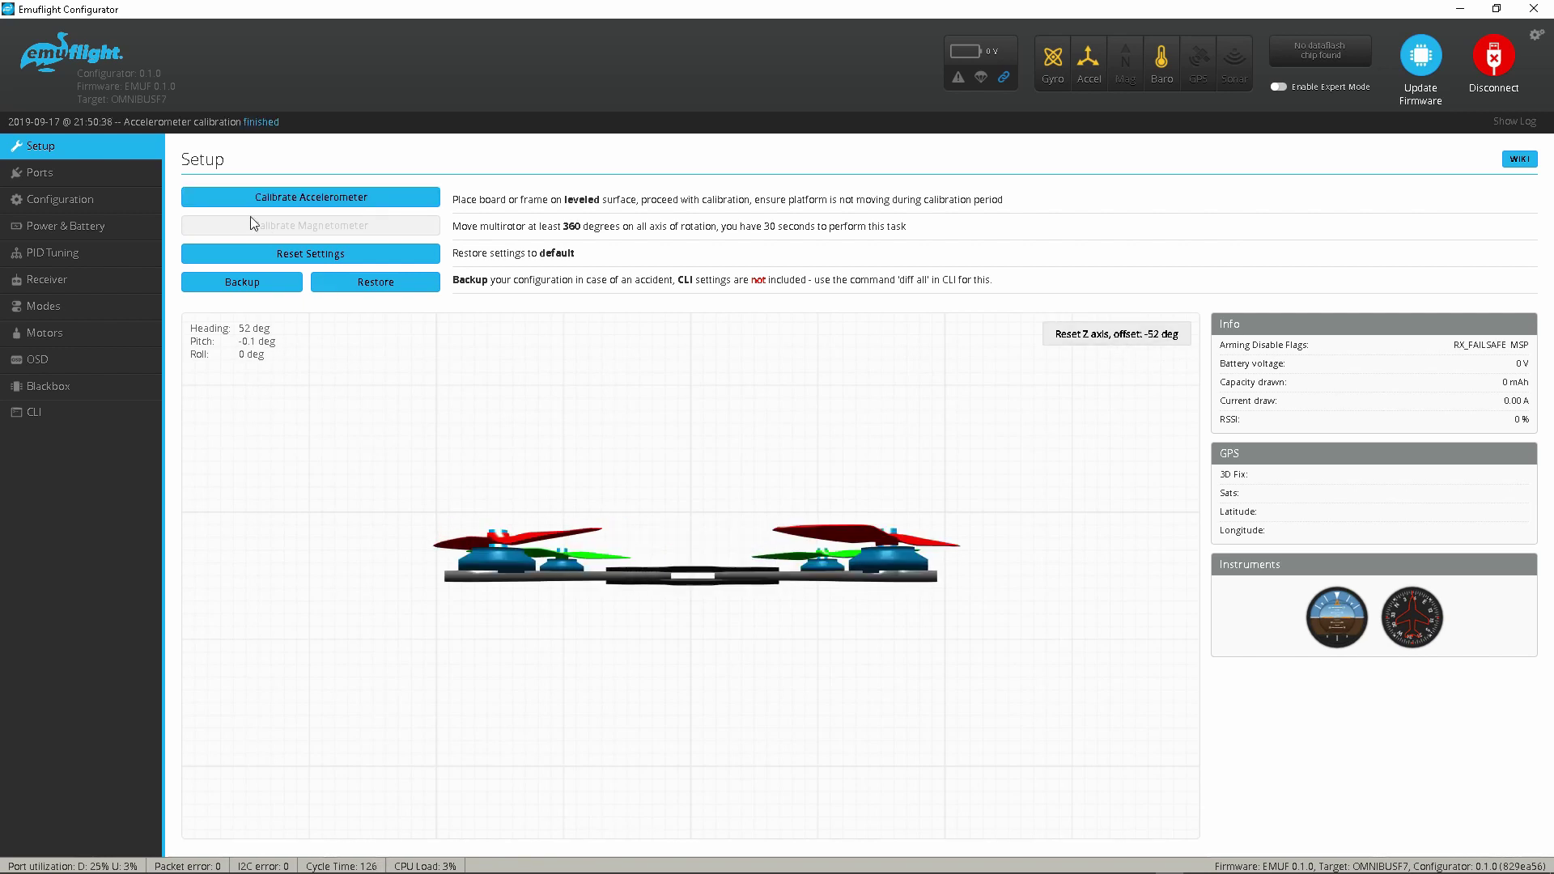
click(1279, 86)
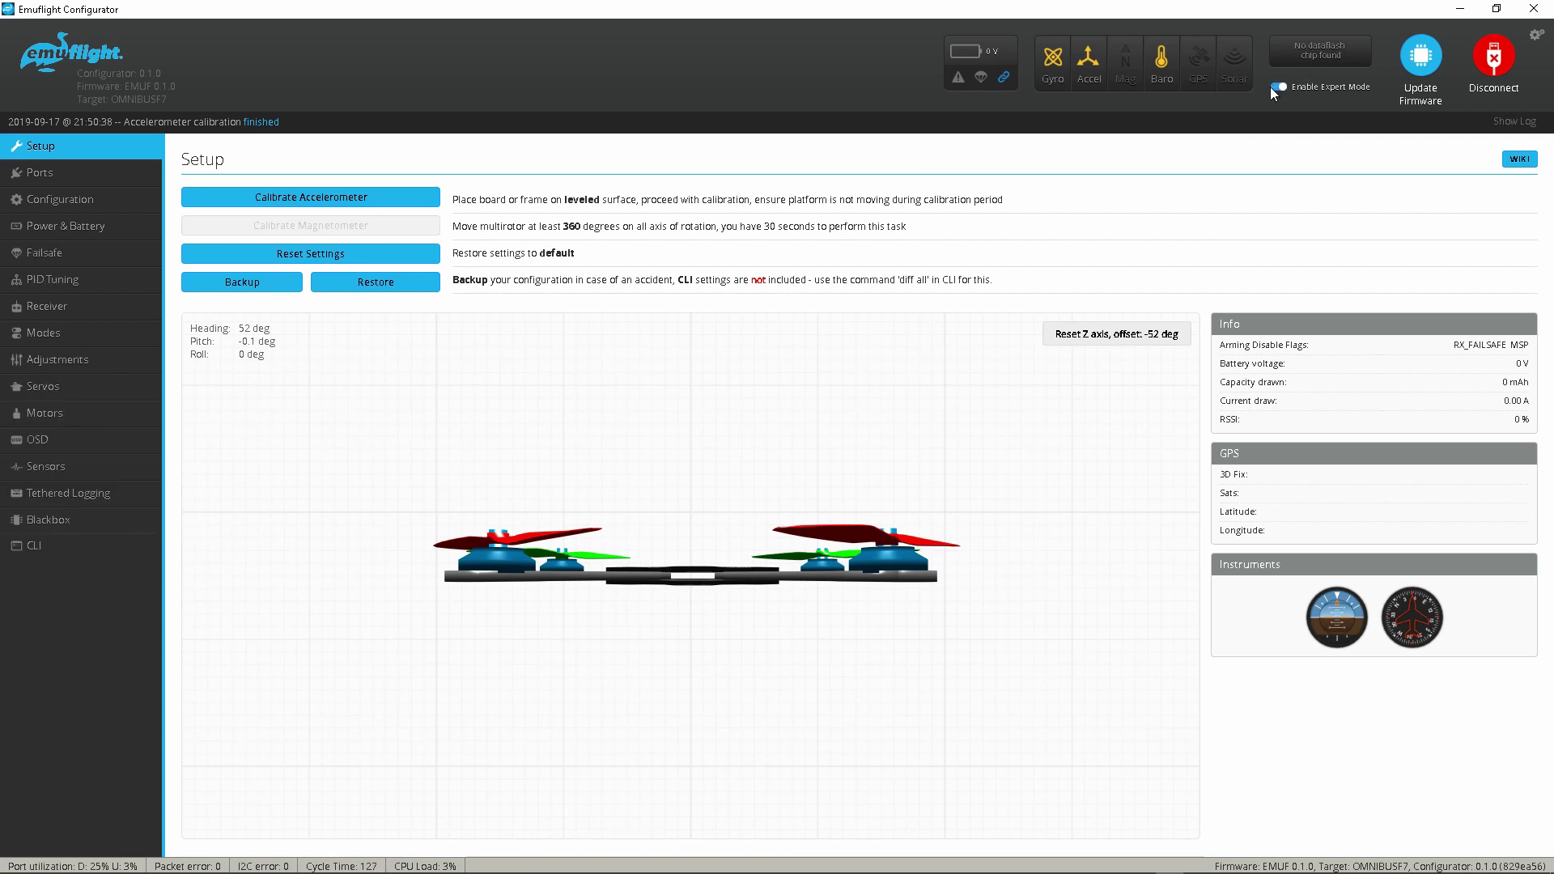
click(121, 202)
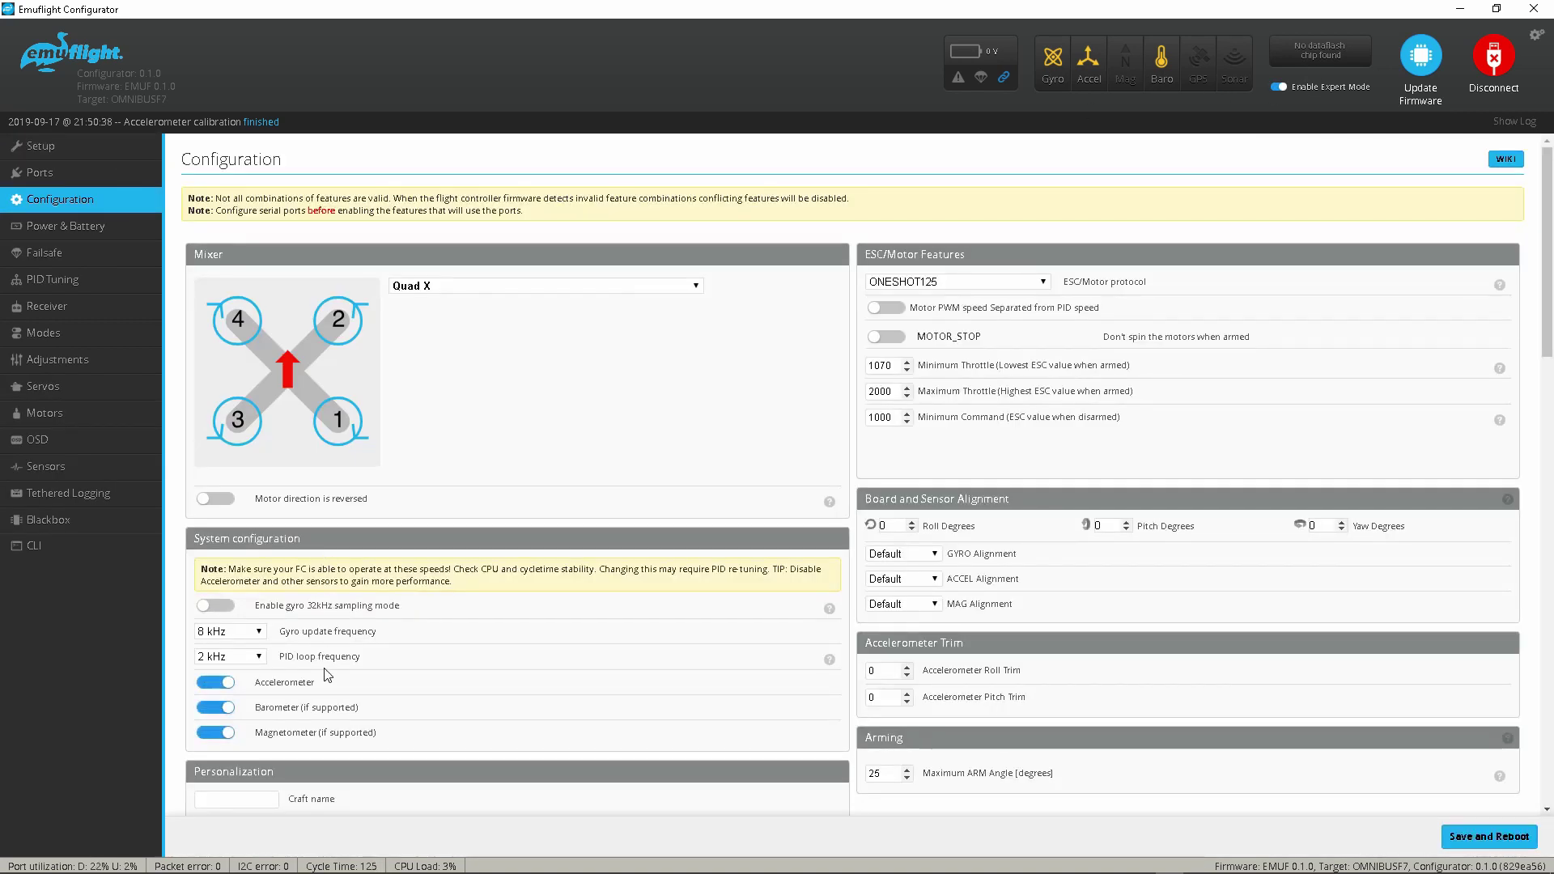
Review the gyro update frequency options, leaving it at 8 kHz.
click(249, 632)
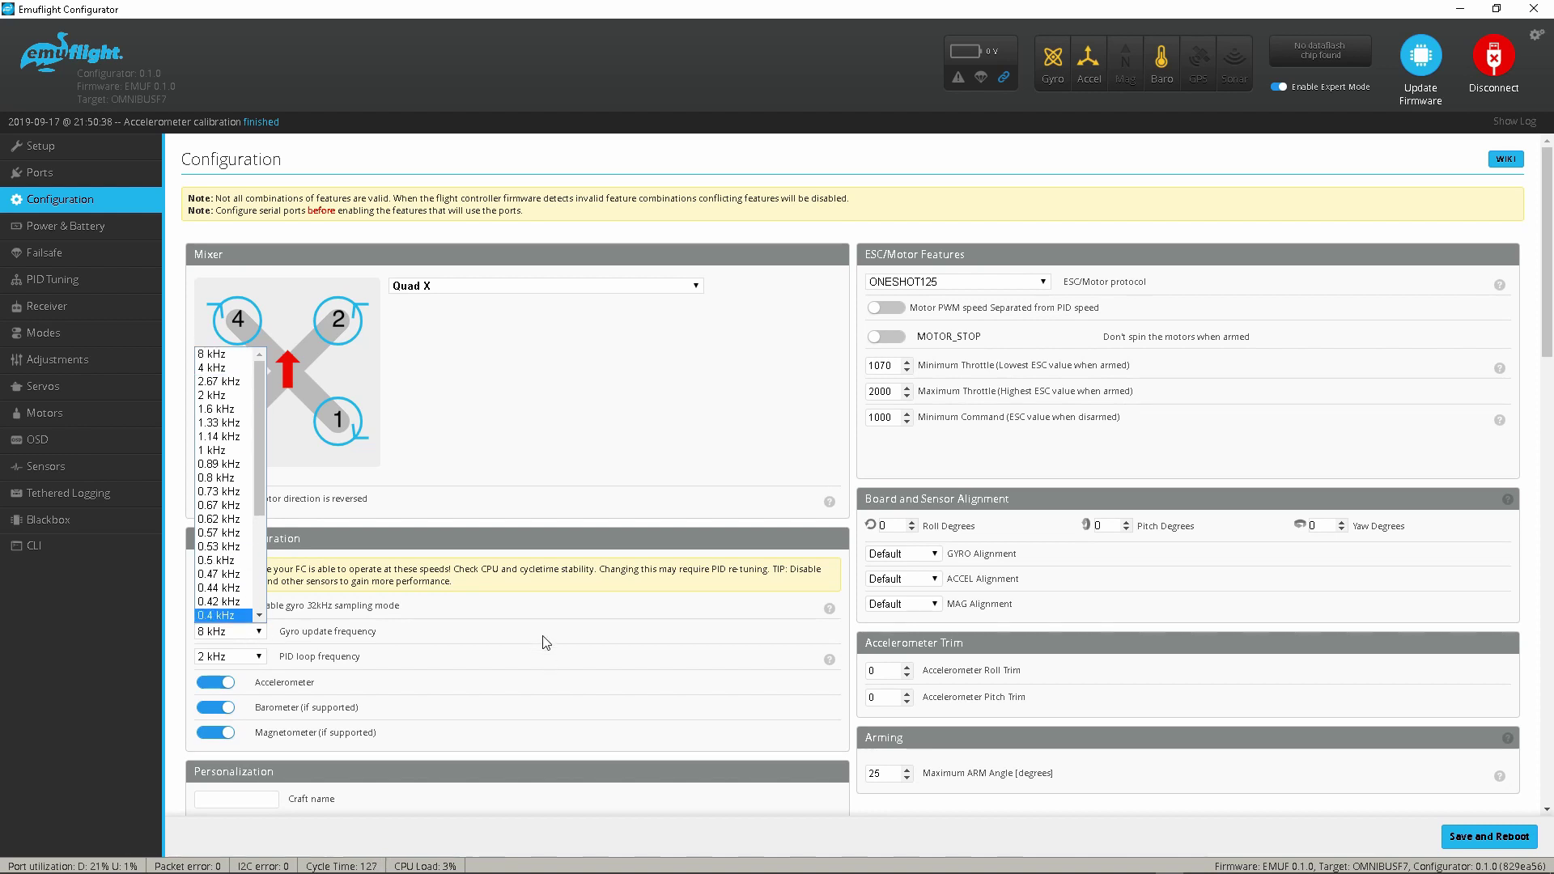
click(616, 471)
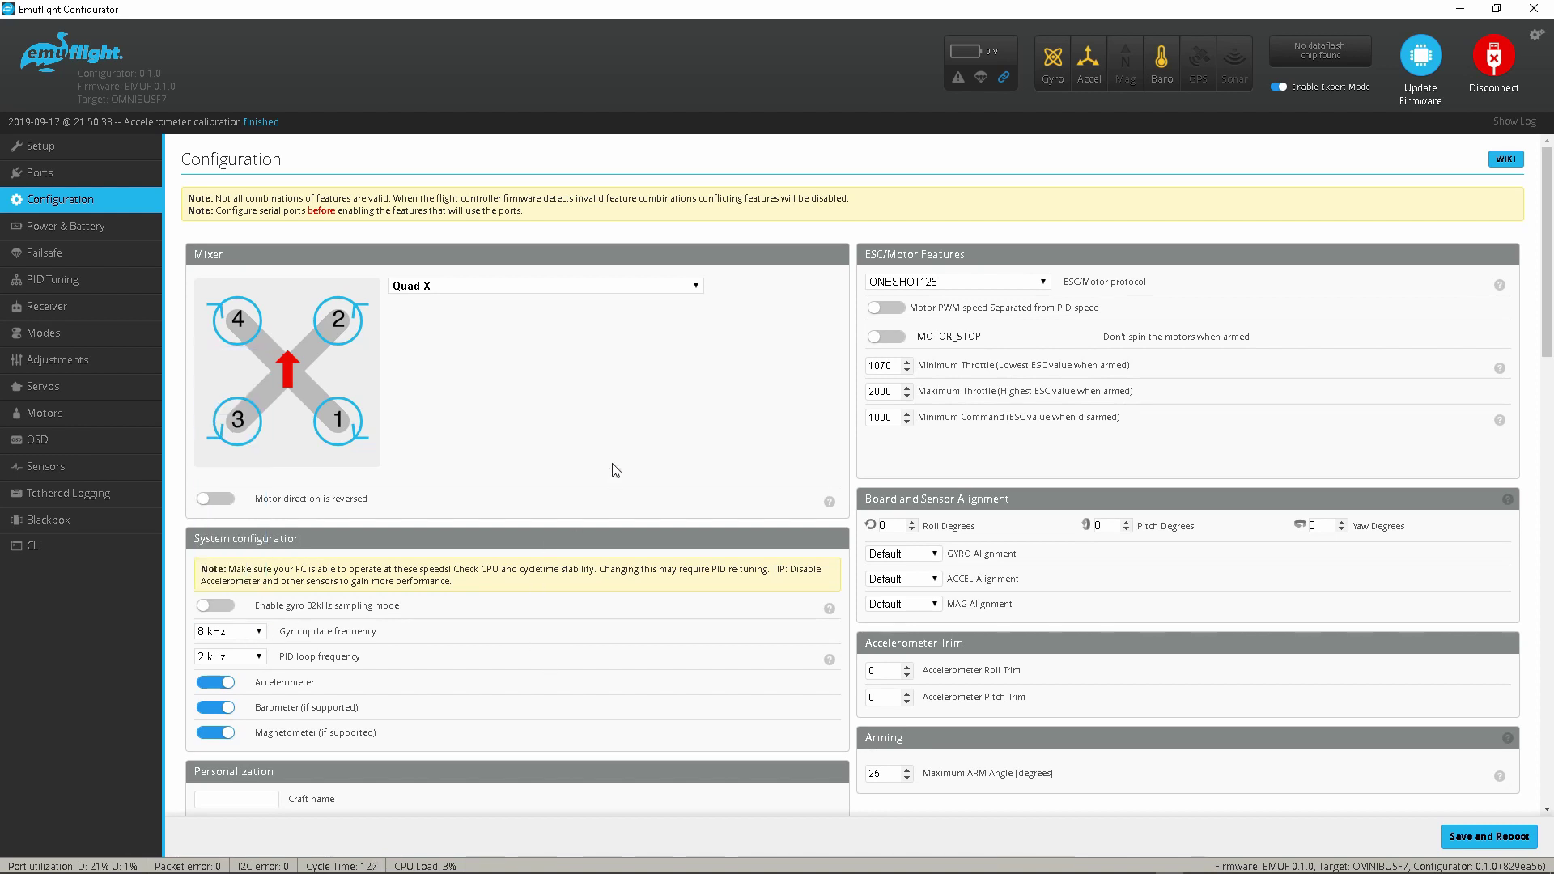
click(238, 632)
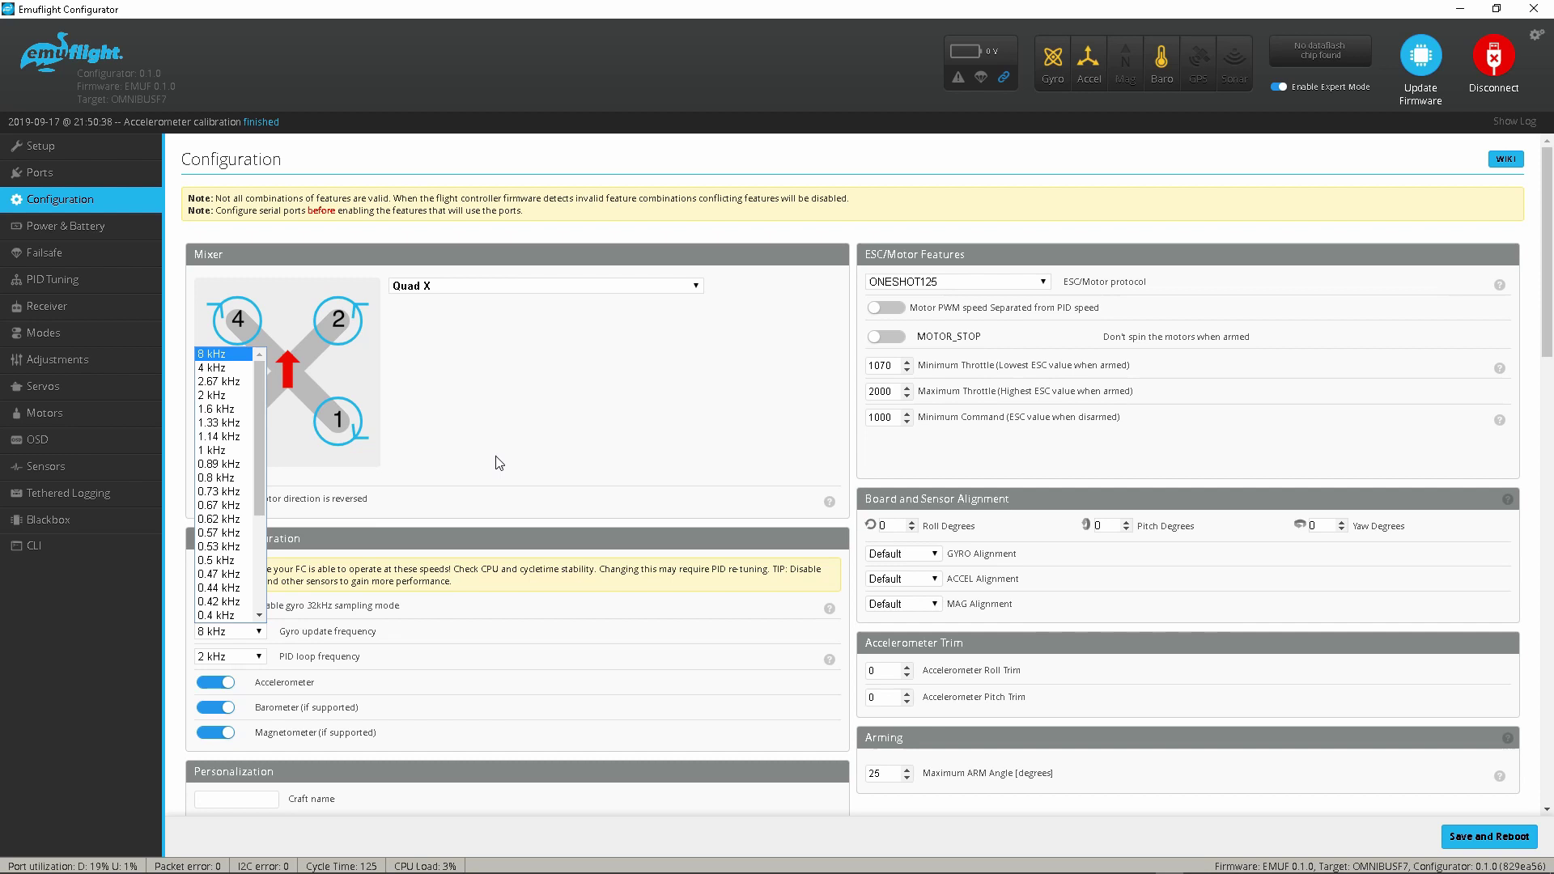
click(552, 612)
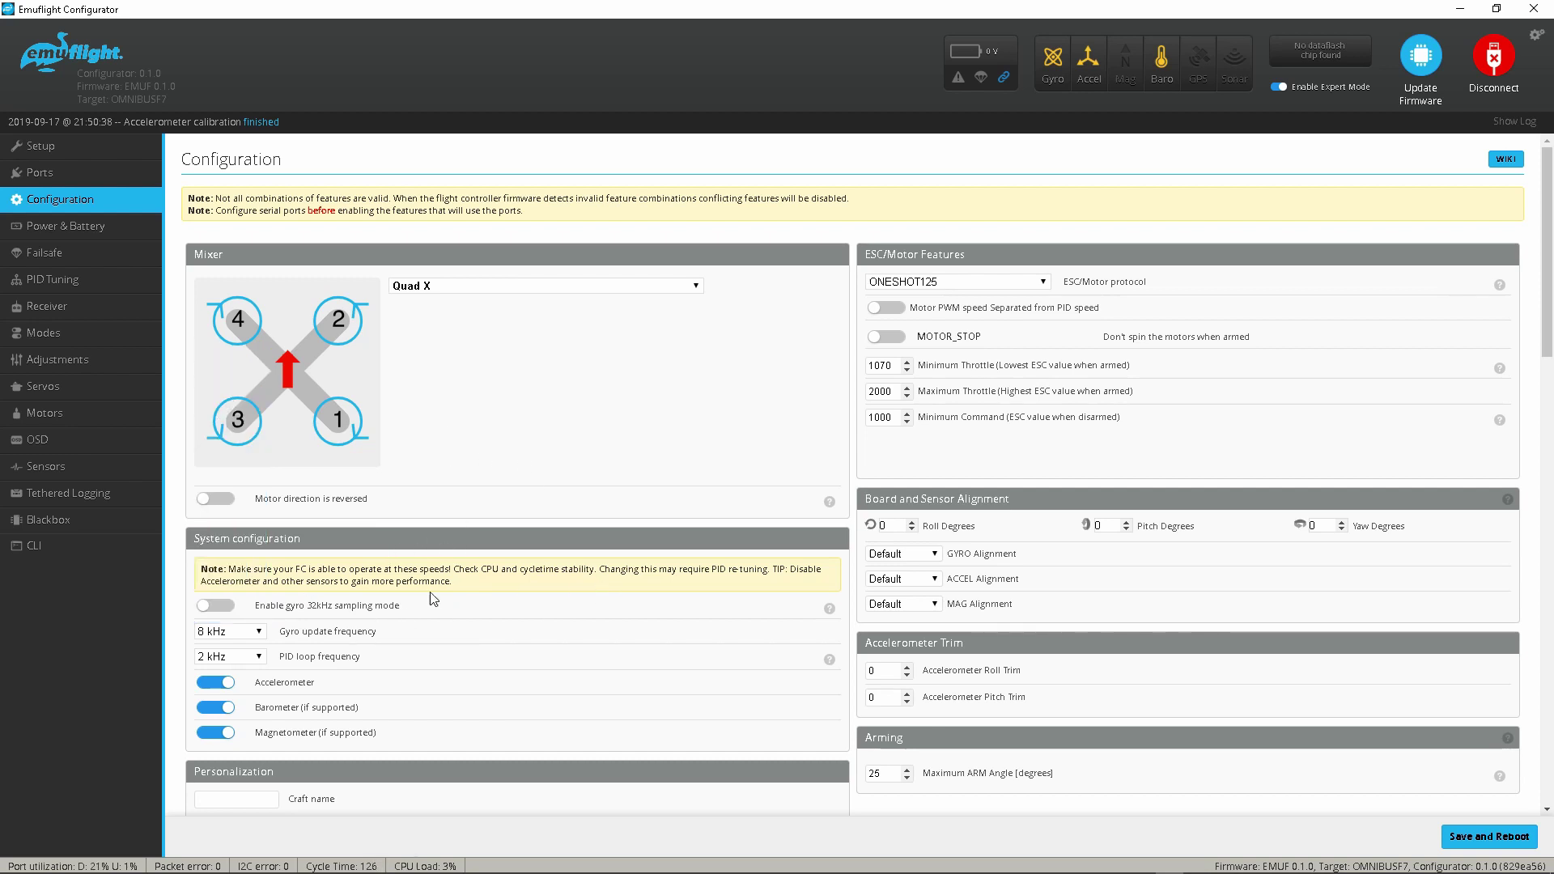
click(248, 637)
click(564, 500)
Disable the magnetometer and barometer, and set Maximum ARM Angle to 180.
click(214, 732)
click(218, 708)
scroll(807, 515, down, 1)
double_click(881, 665)
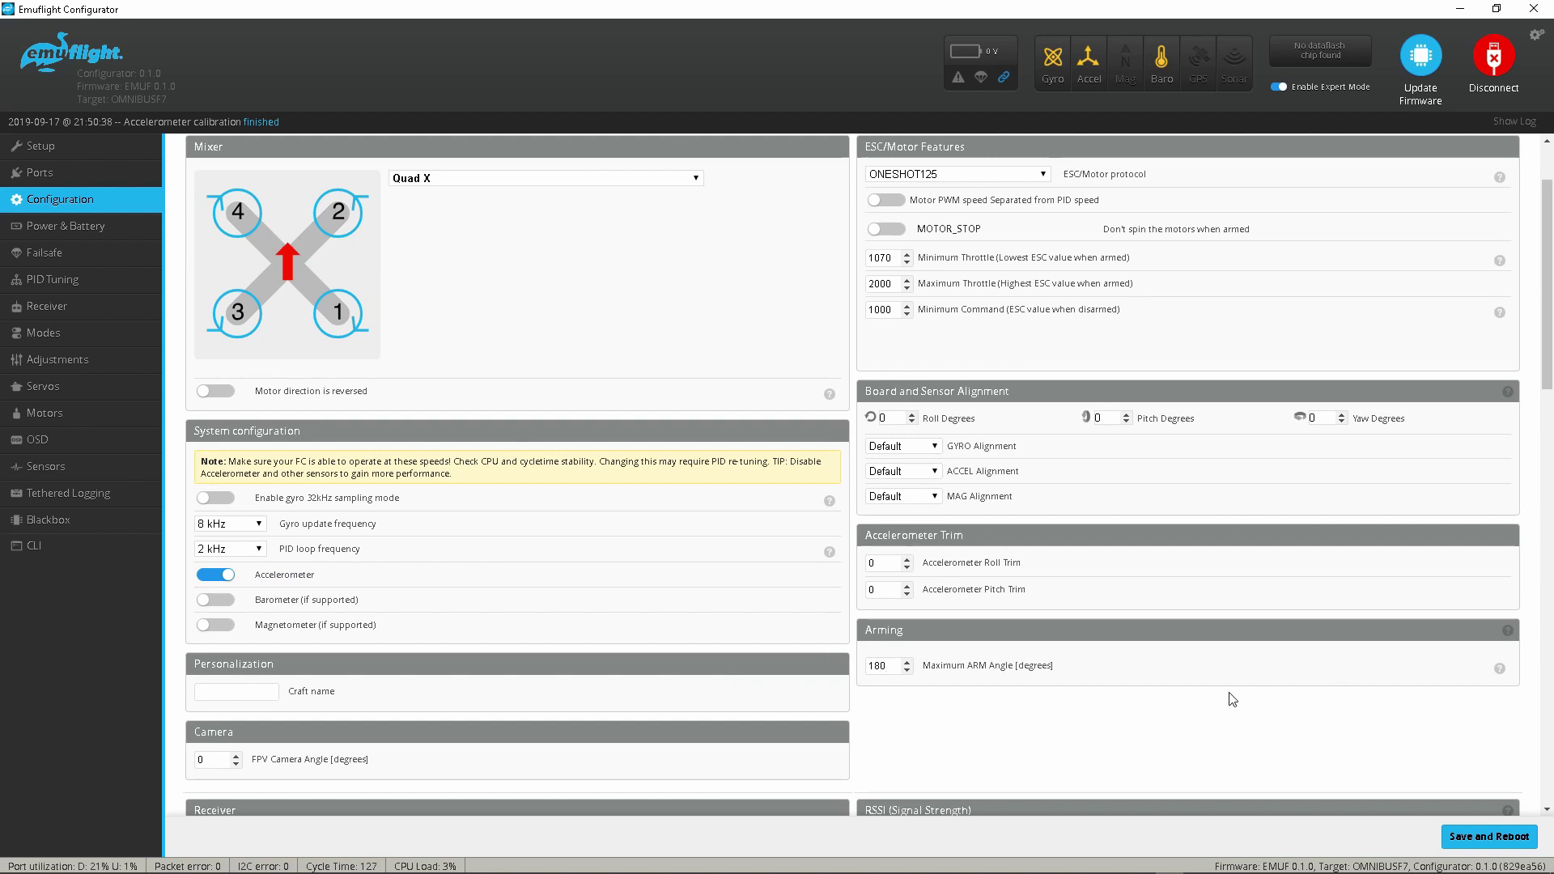
scroll(964, 717, down, 3)
scroll(959, 717, up, 2)
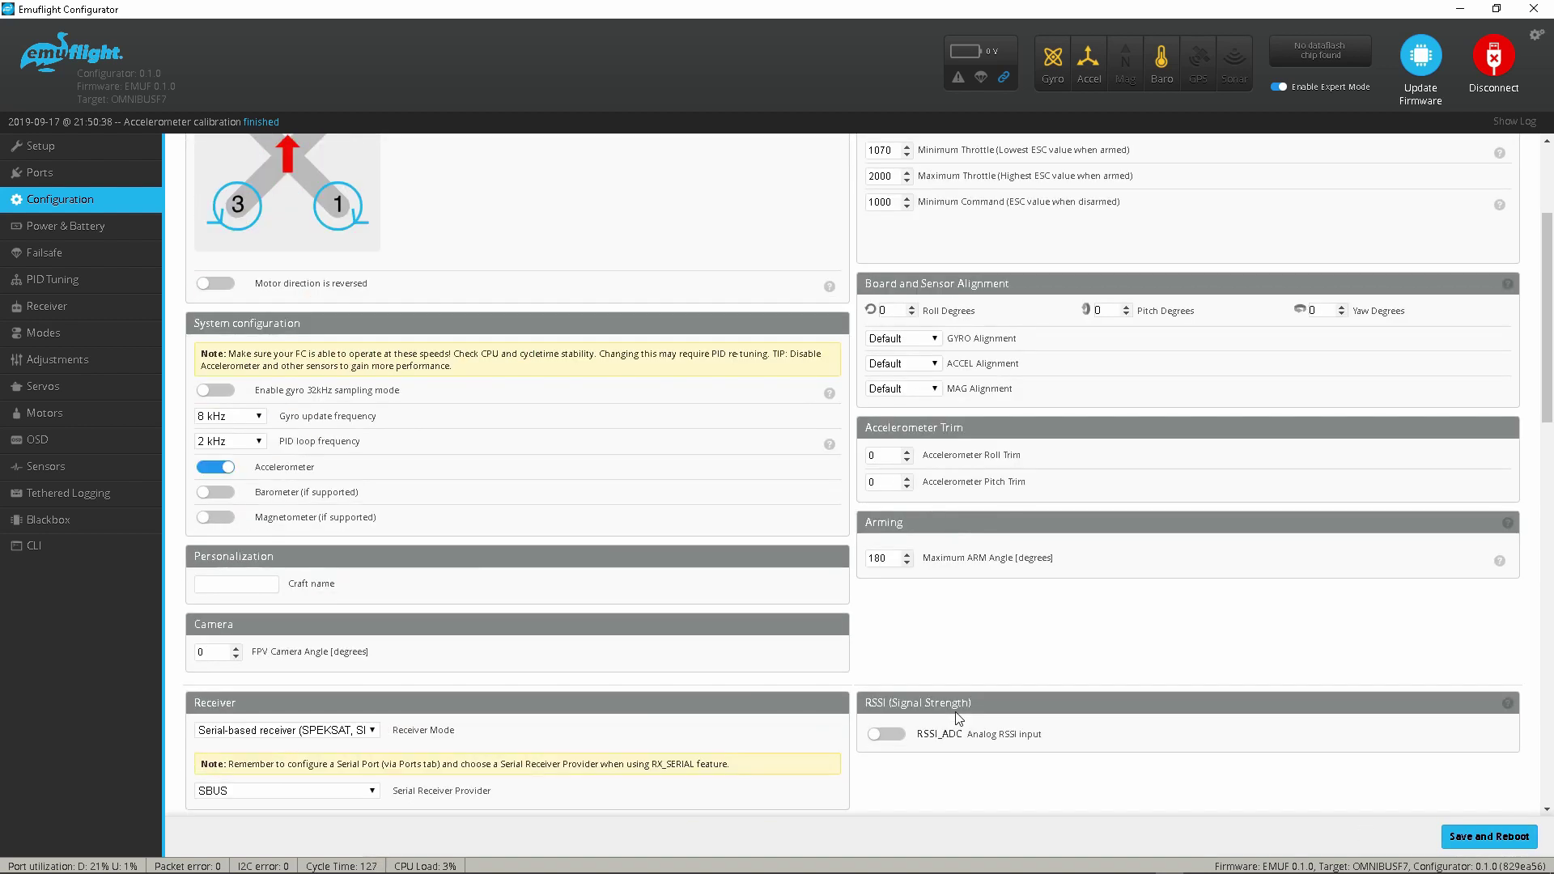
Enter MAD_DQUAD as the craft name.
click(230, 590)
text(MAD)
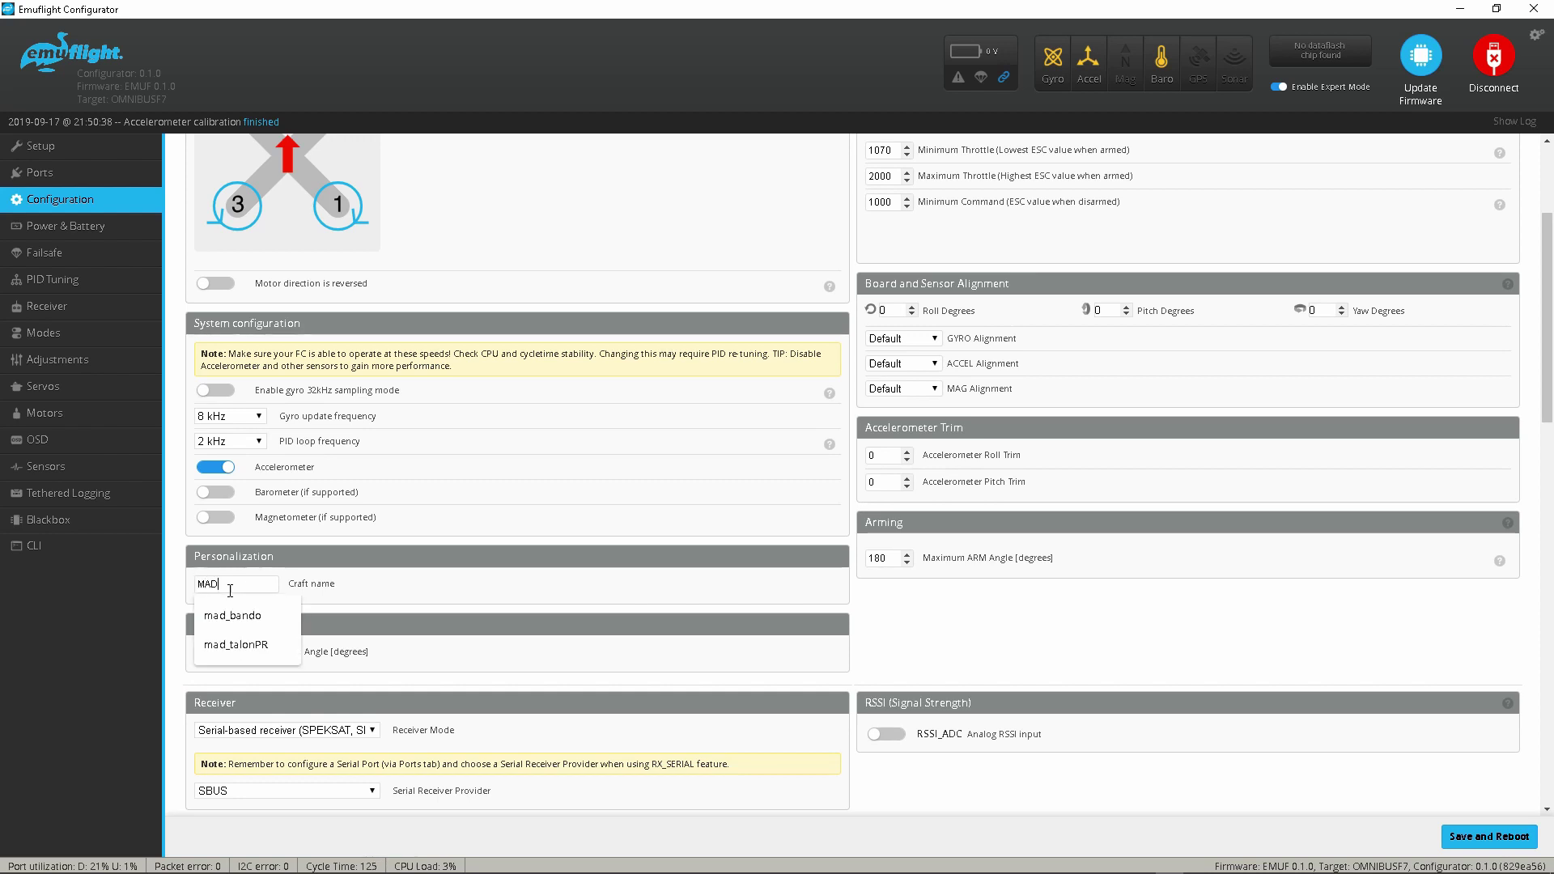
text(0-)
key(BackSpace)
text(_DQ)
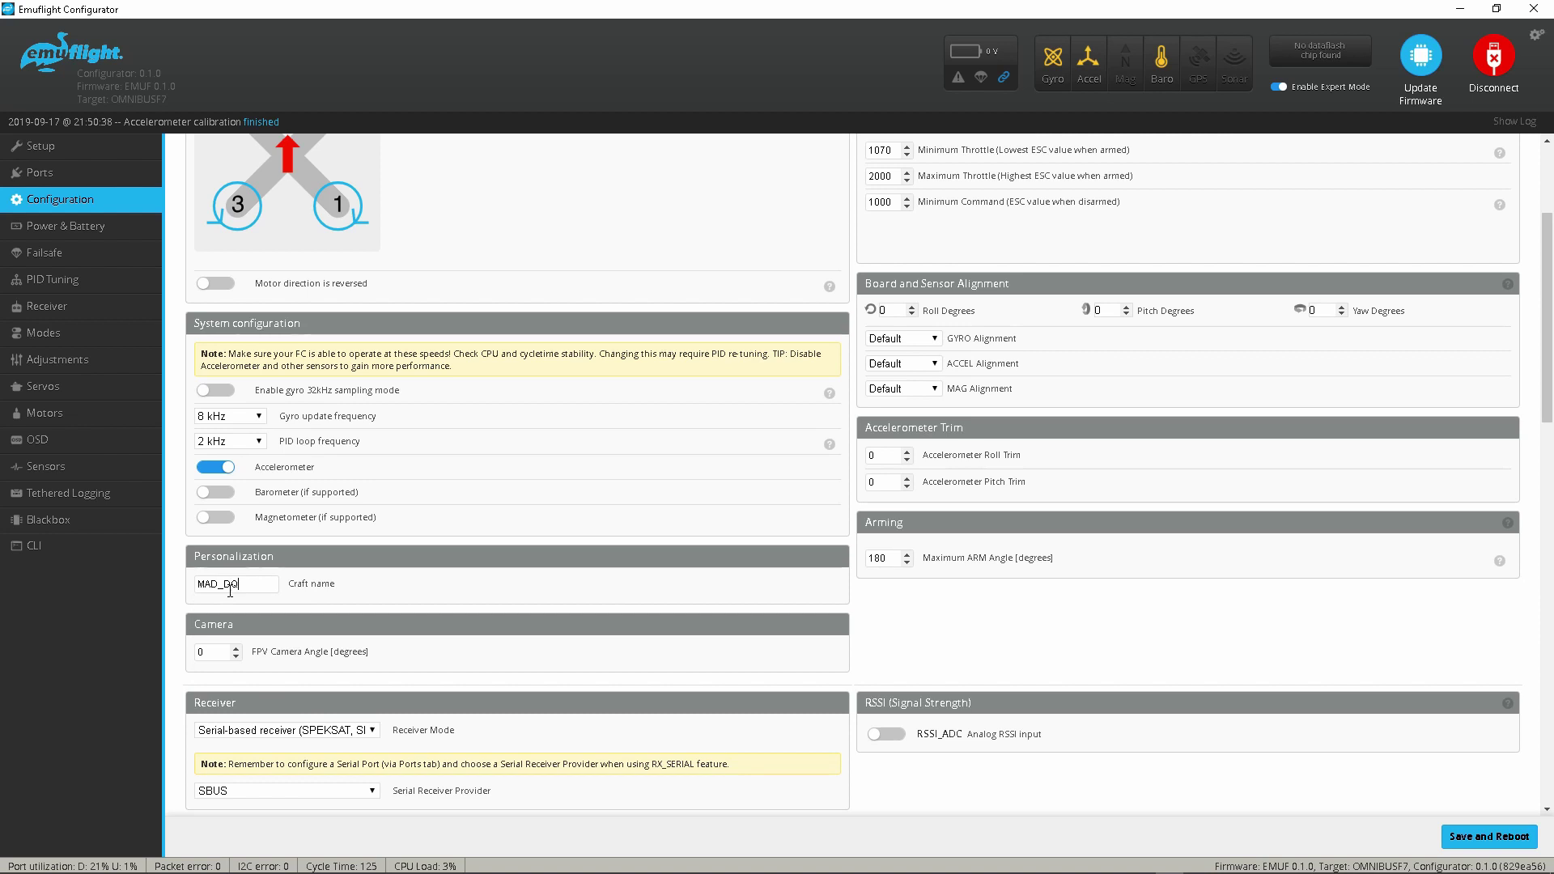
text(UAD)
Select CRSF as the serial receiver provider, then save and reboot.
scroll(567, 721, down, 1)
click(340, 683)
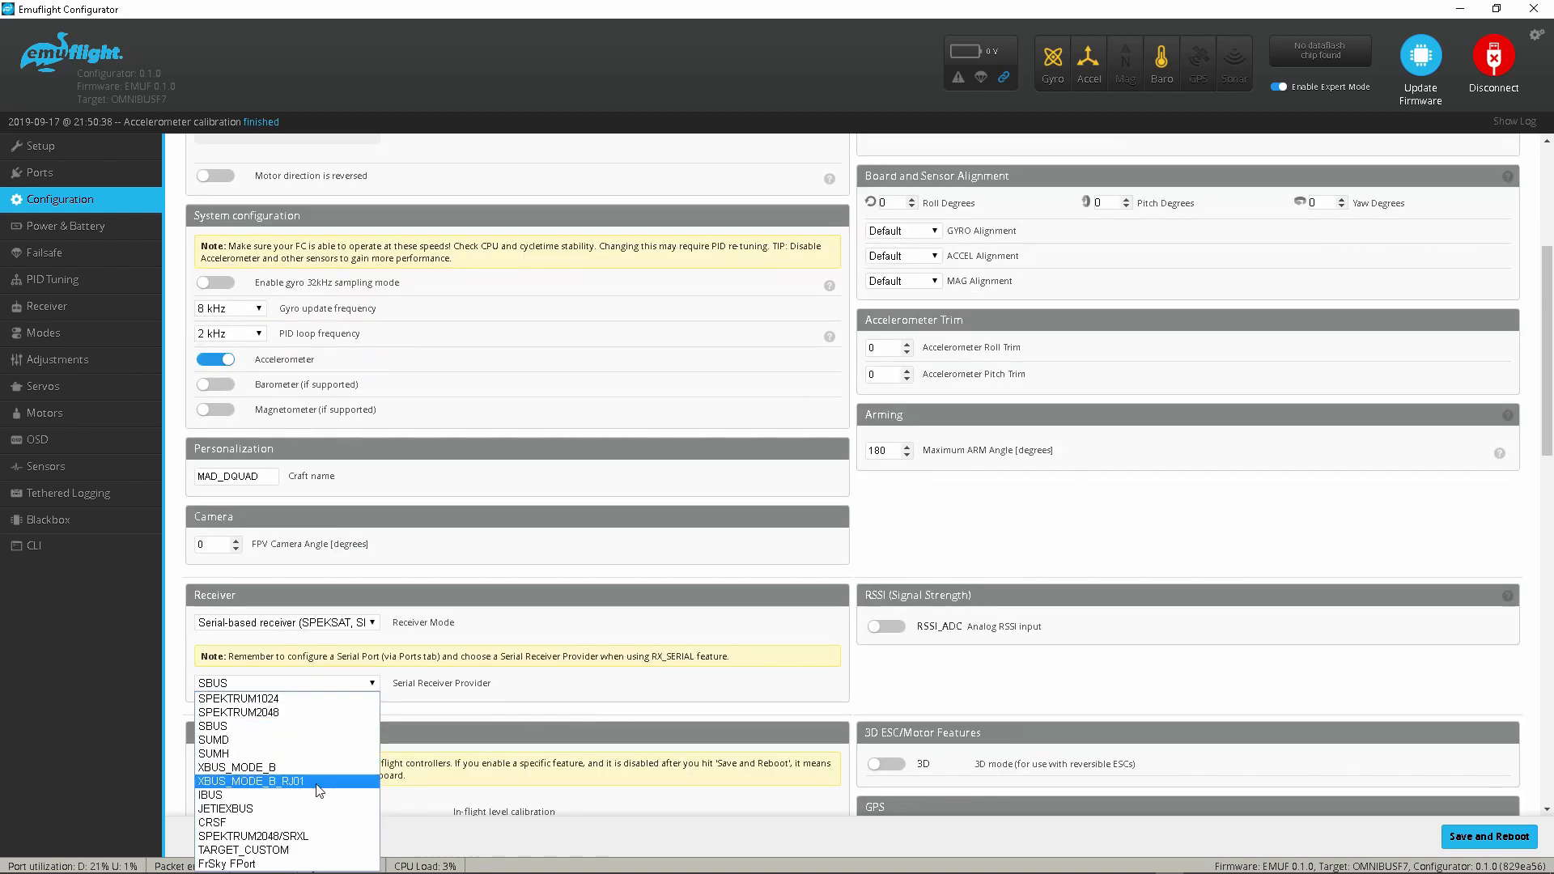
click(276, 823)
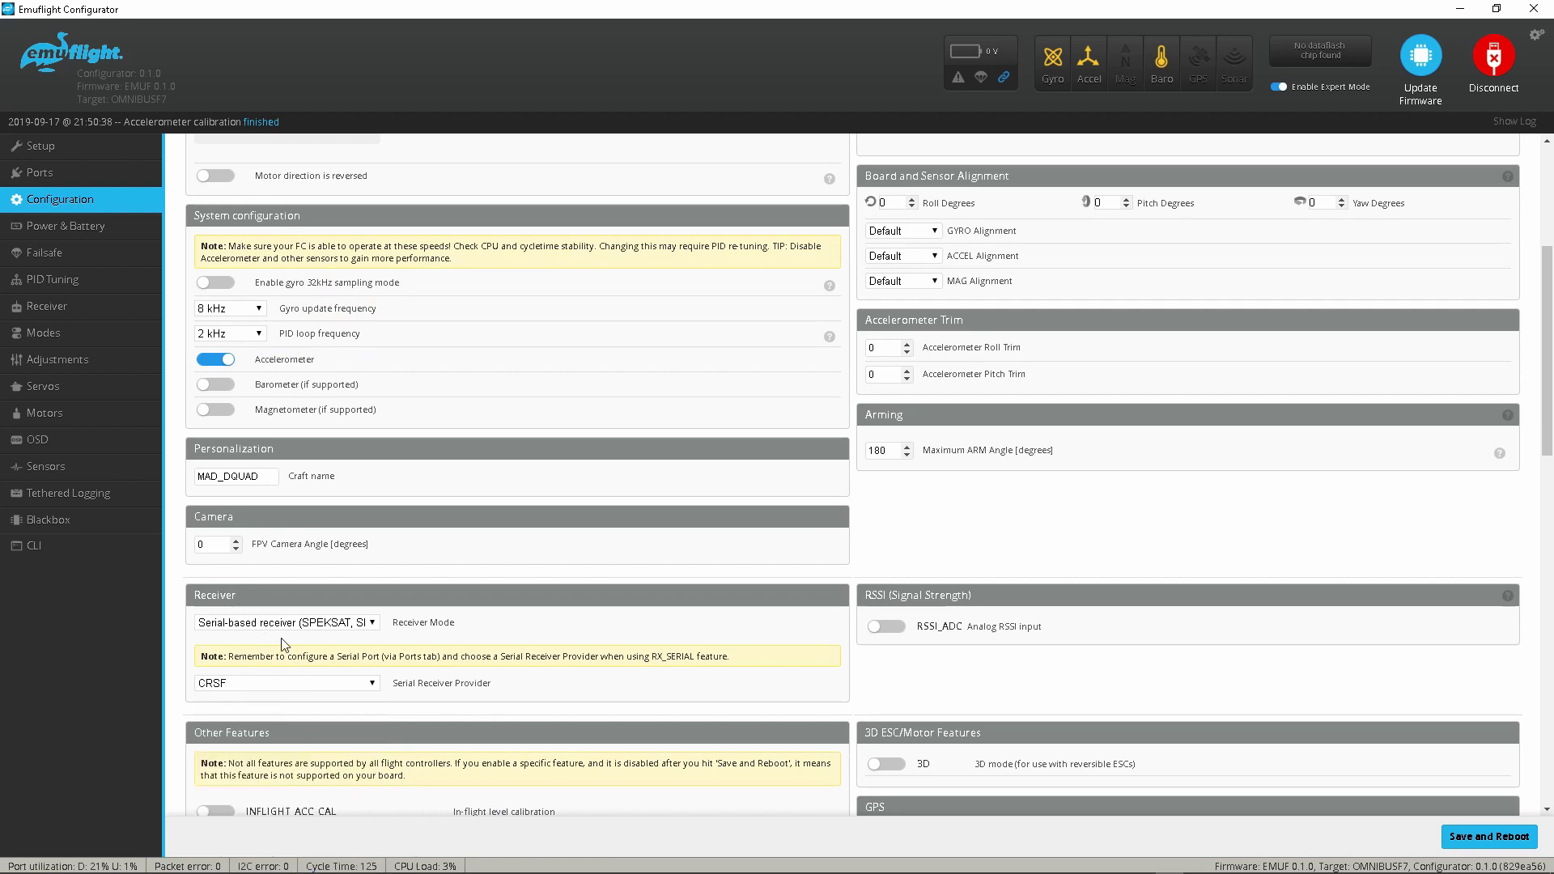
click(1458, 840)
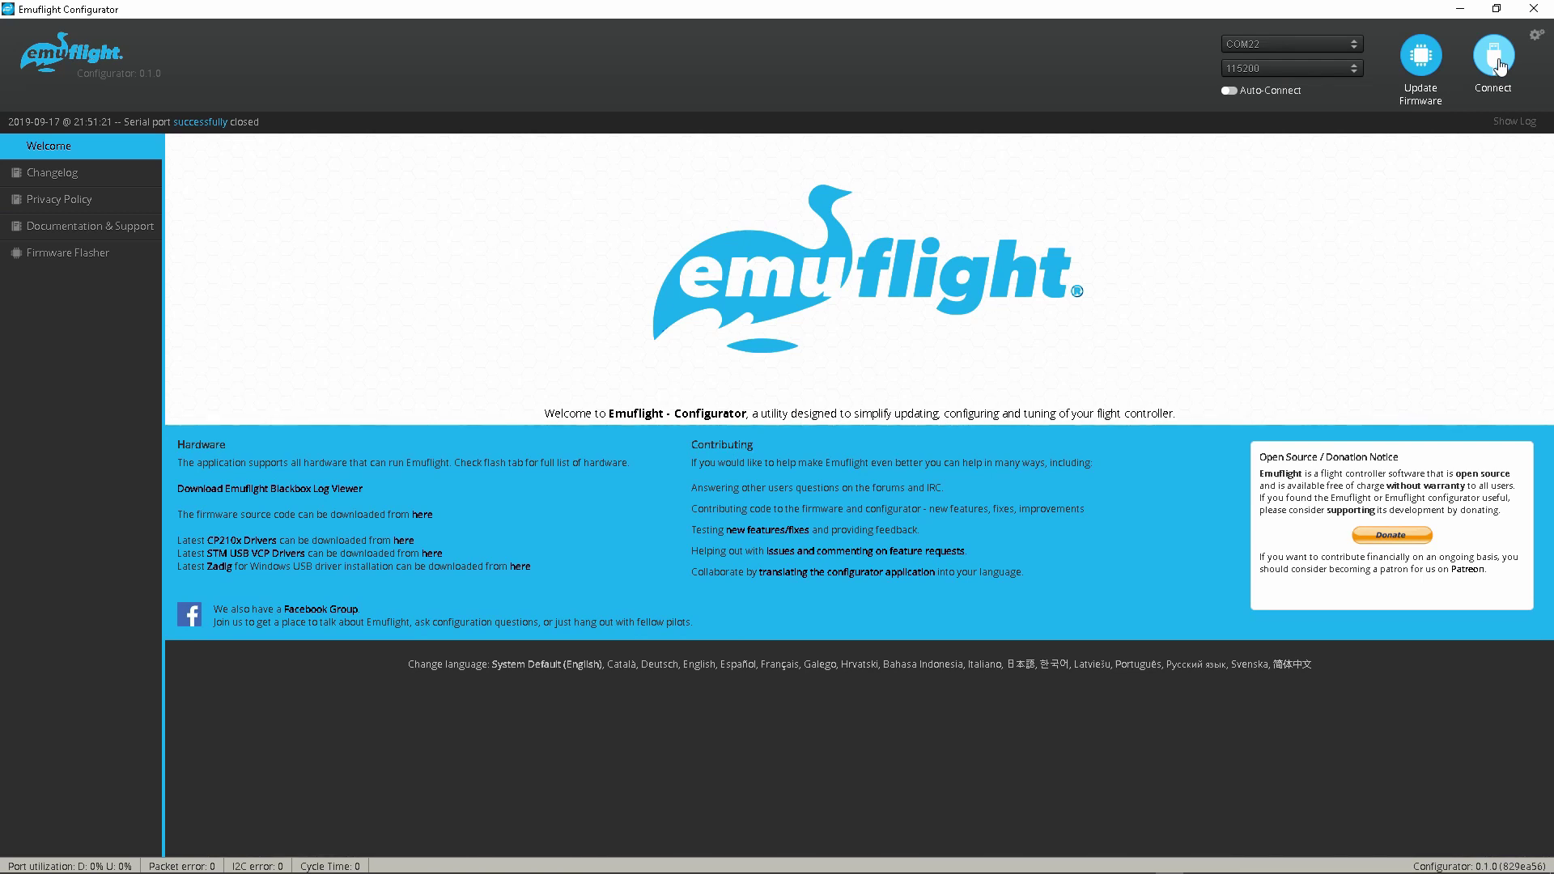
Reconnect to the board and scroll through the roll, pitch and yaw PID settings.
click(1495, 56)
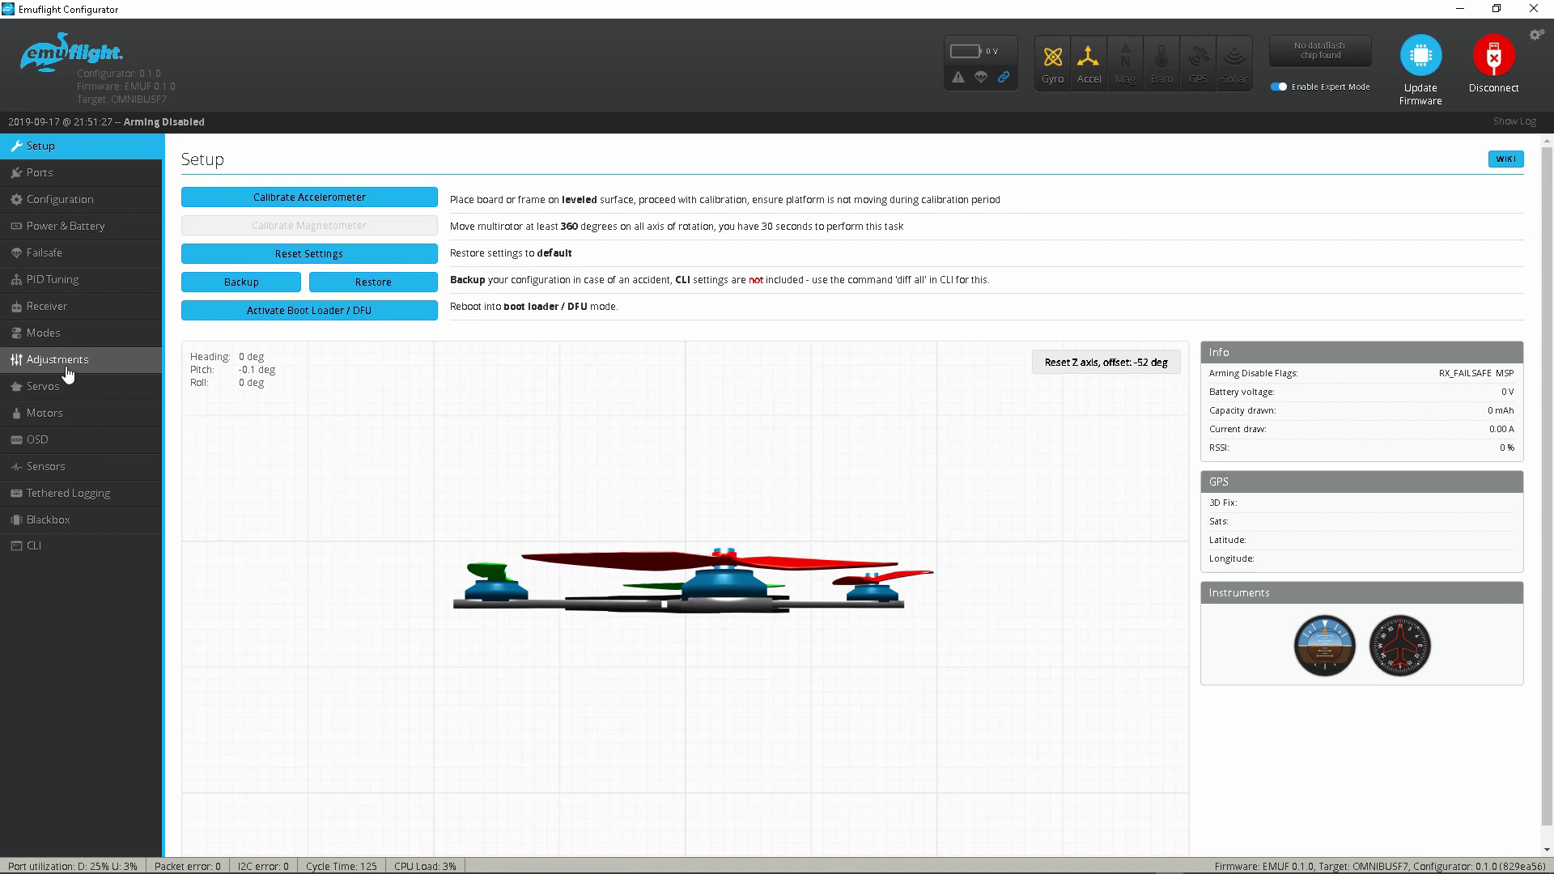
click(81, 280)
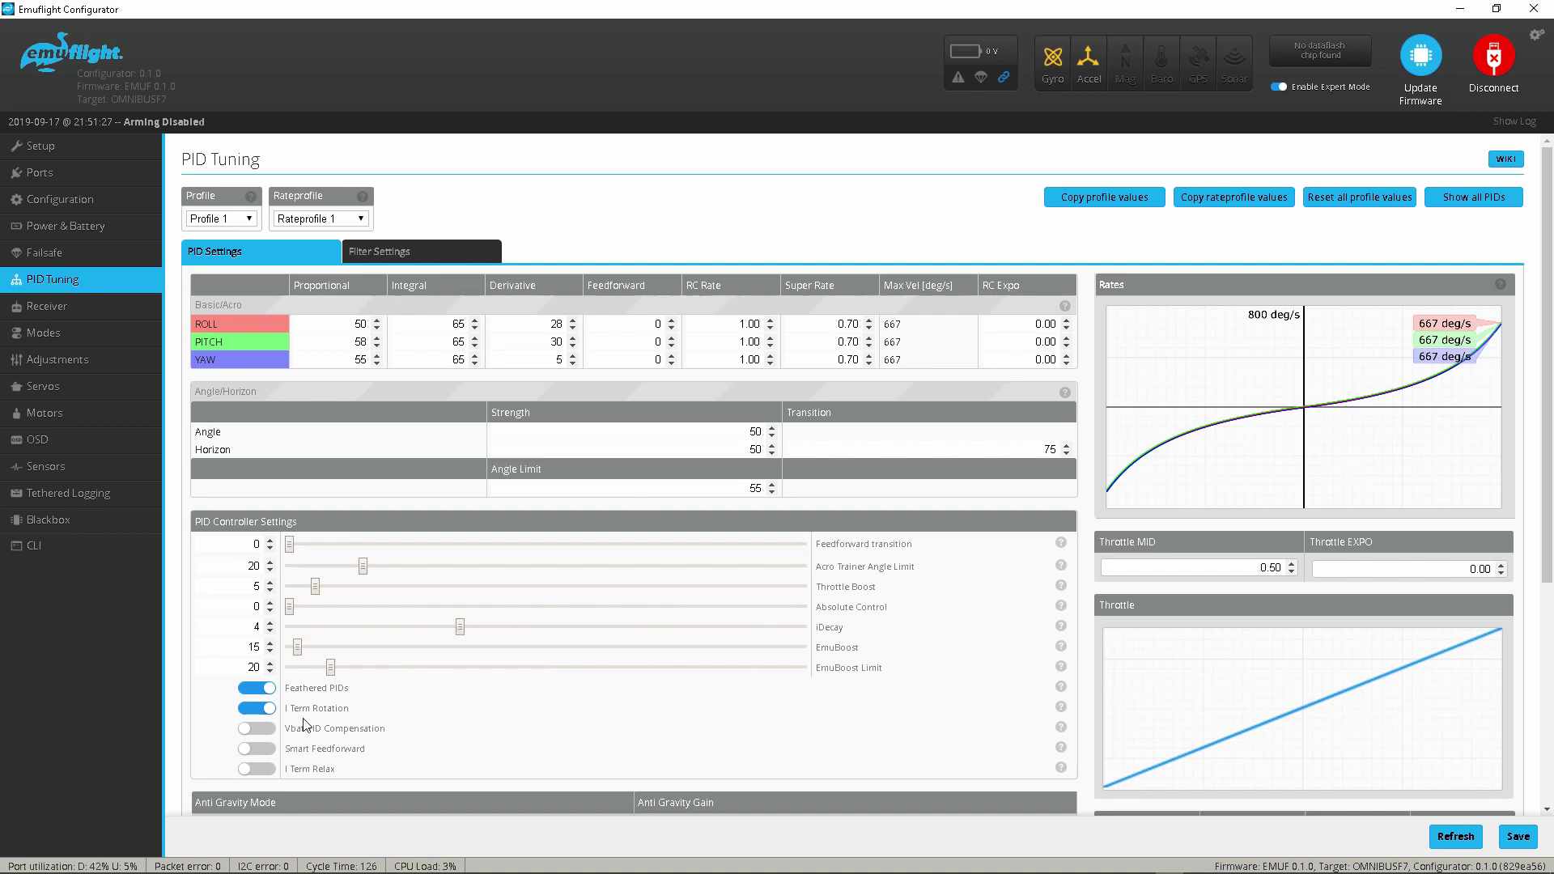
scroll(565, 678, down, 2)
scroll(565, 678, down, 1)
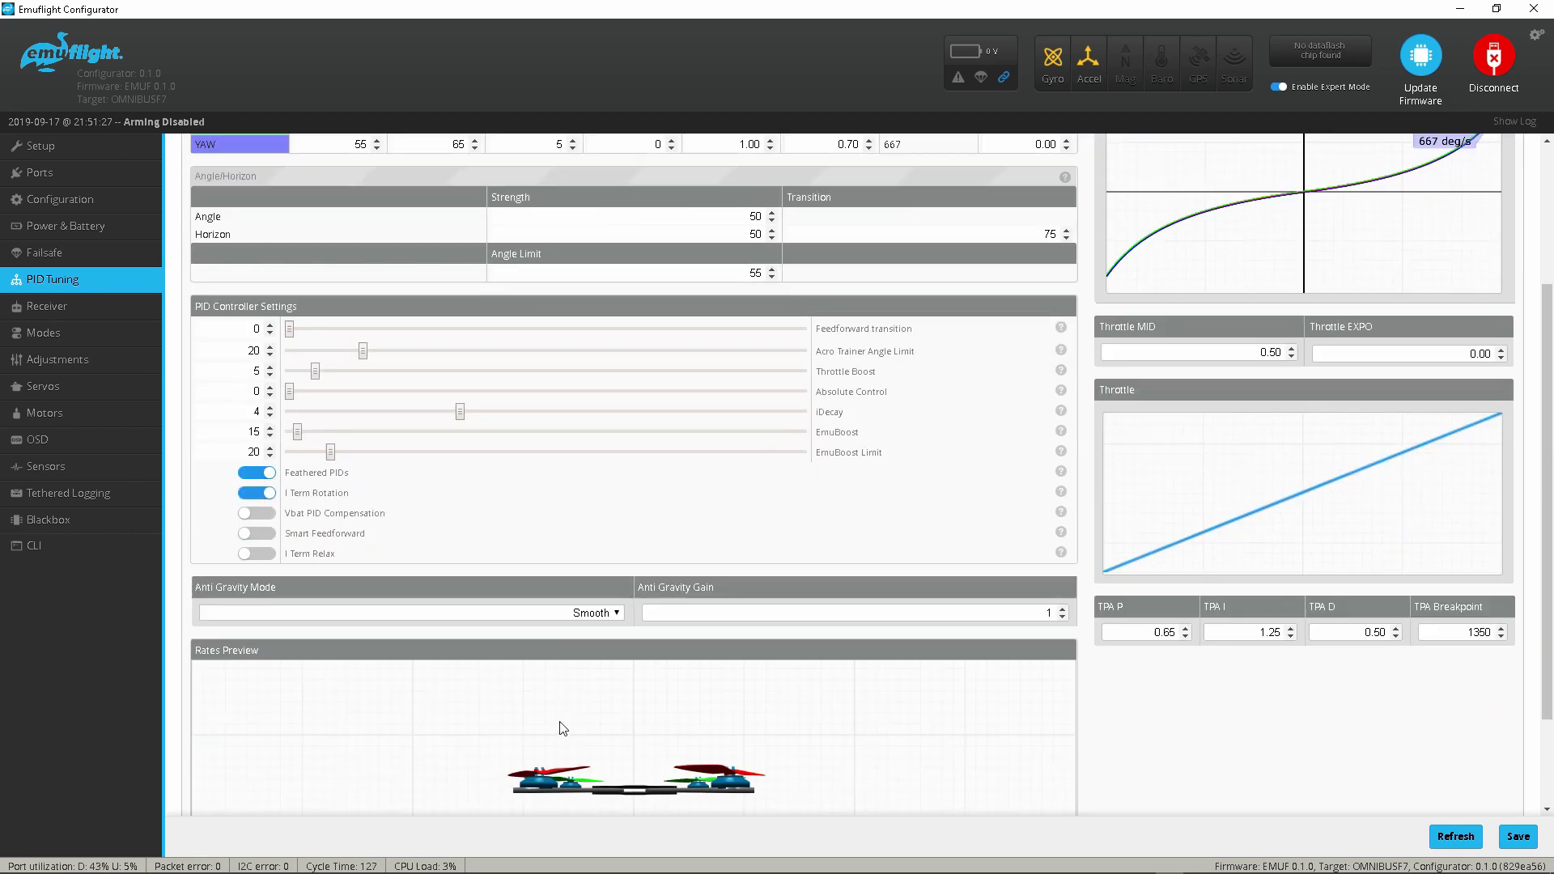
scroll(563, 728, up, 3)
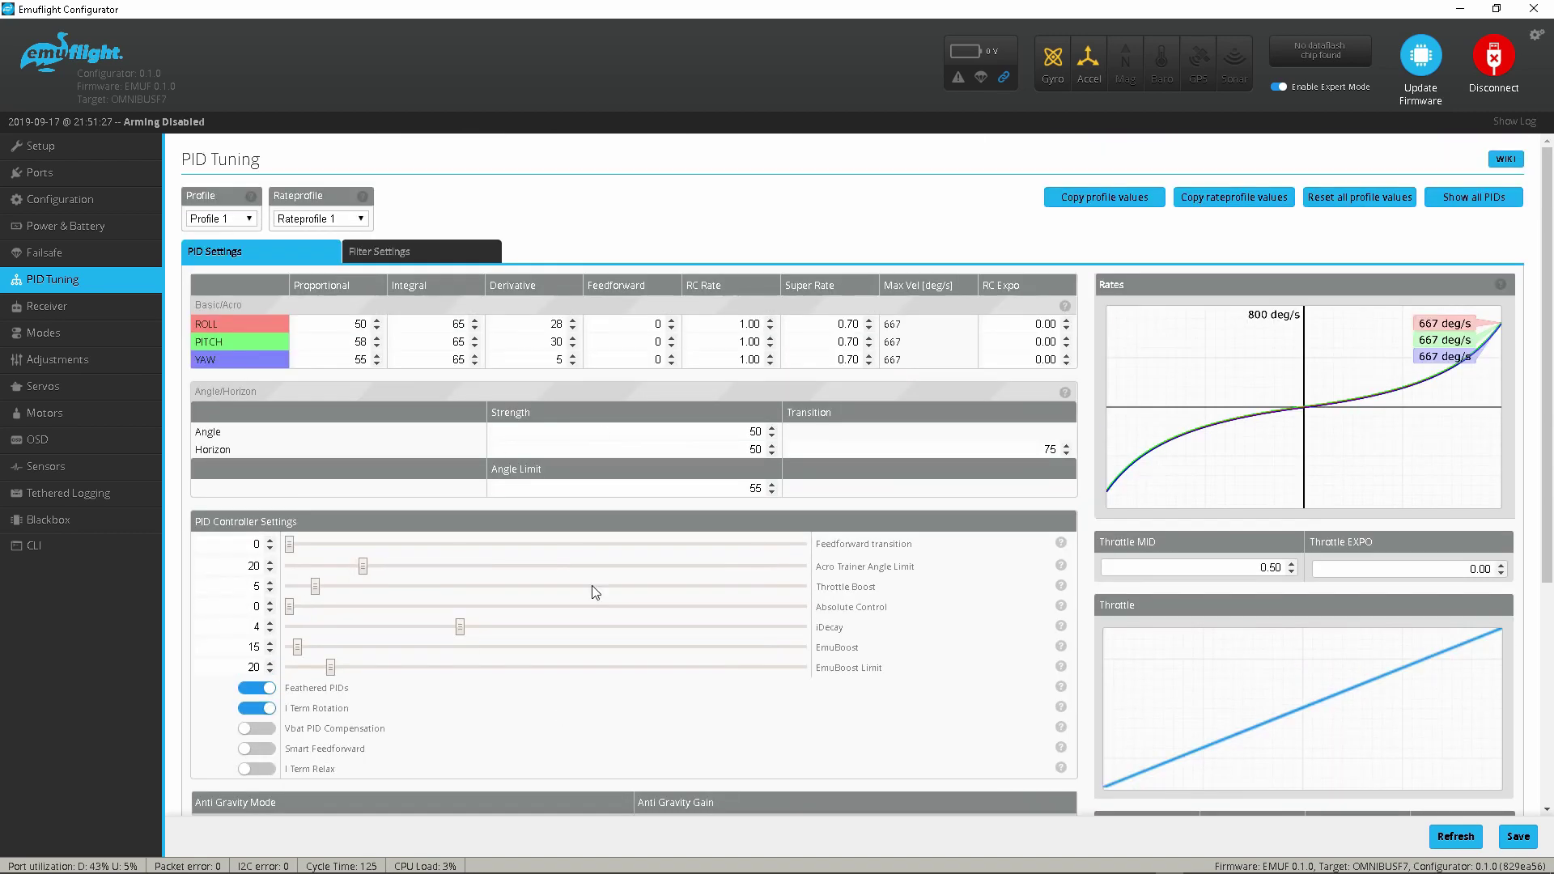
drag(380, 237, 396, 261)
Show the filter settings and select the Imuf W Coefficient value beside Q 3000.
click(475, 251)
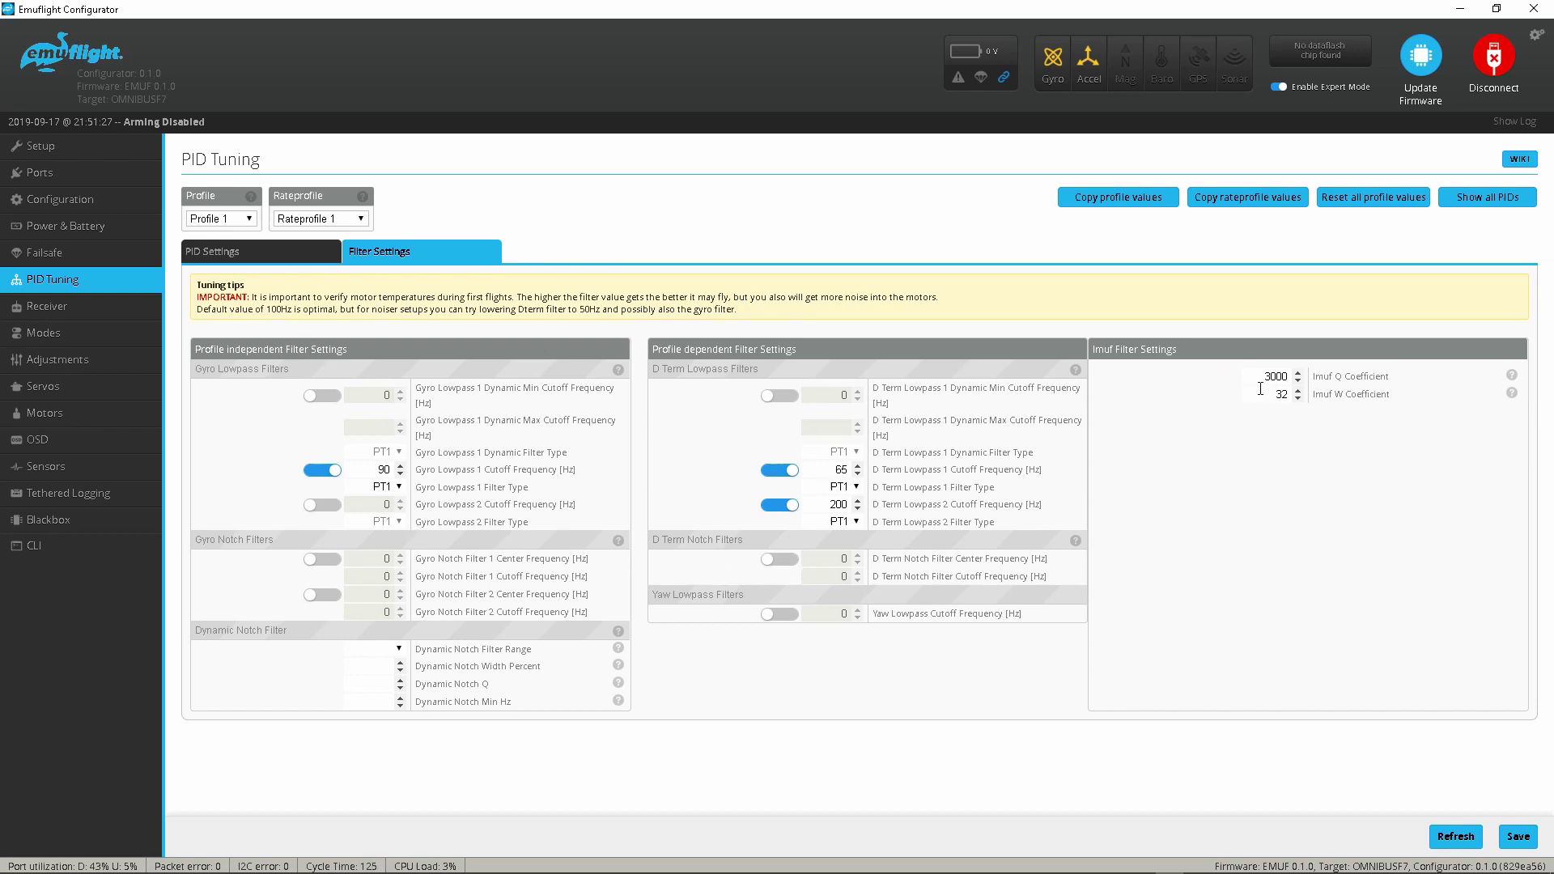
double_click(1281, 395)
double_click(1274, 394)
Tour Receiver, Modes, Adjustments, Servos, Motors, OSD, Sensors, Tethered Logging and Blackbox pages.
click(89, 308)
click(91, 344)
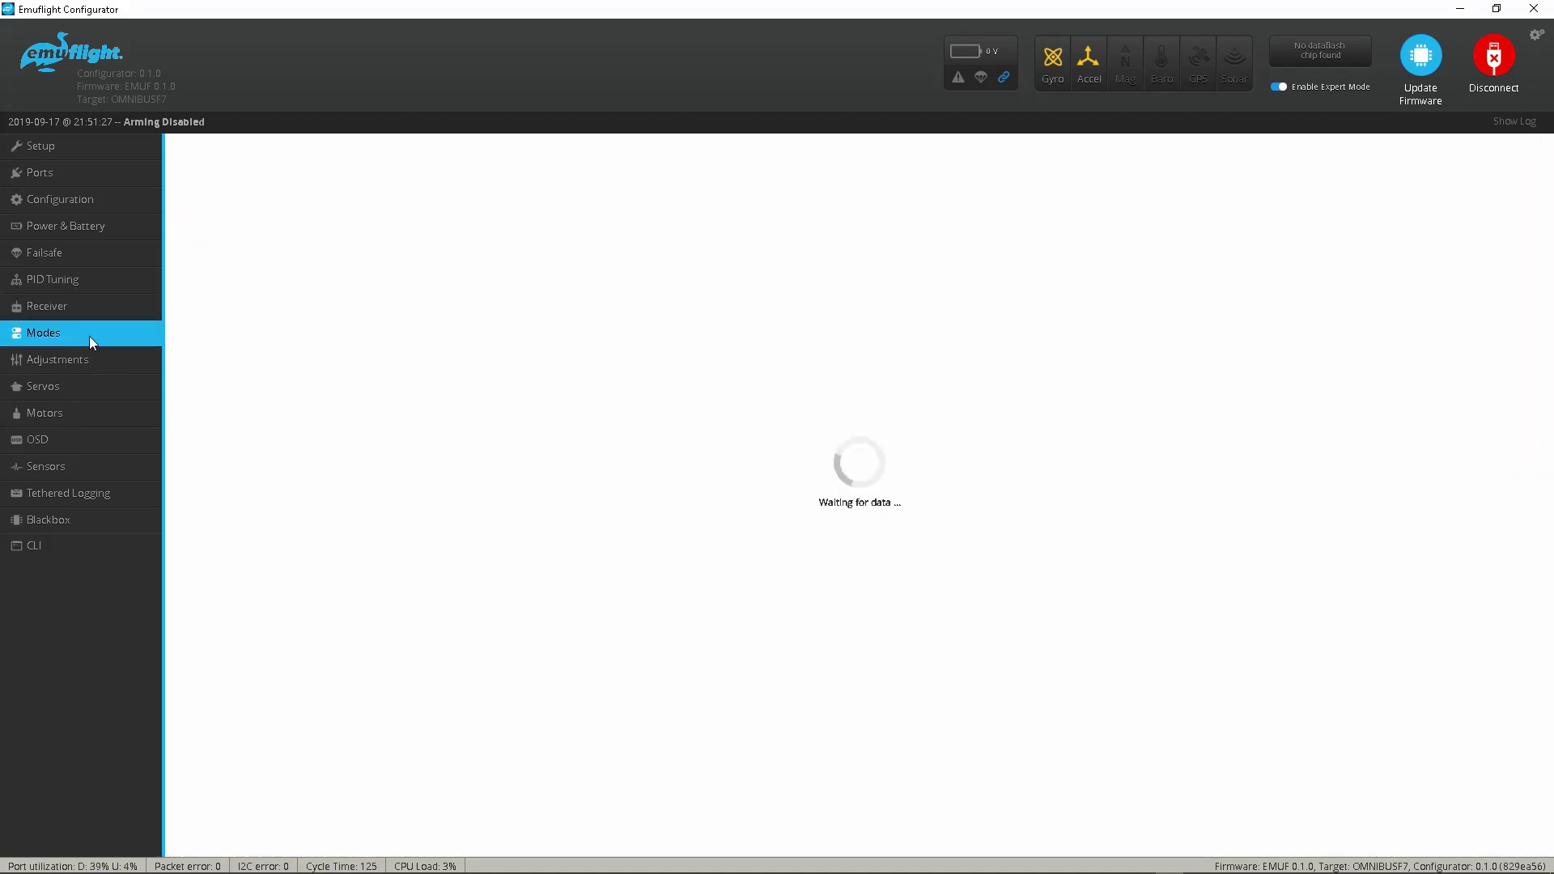
click(89, 361)
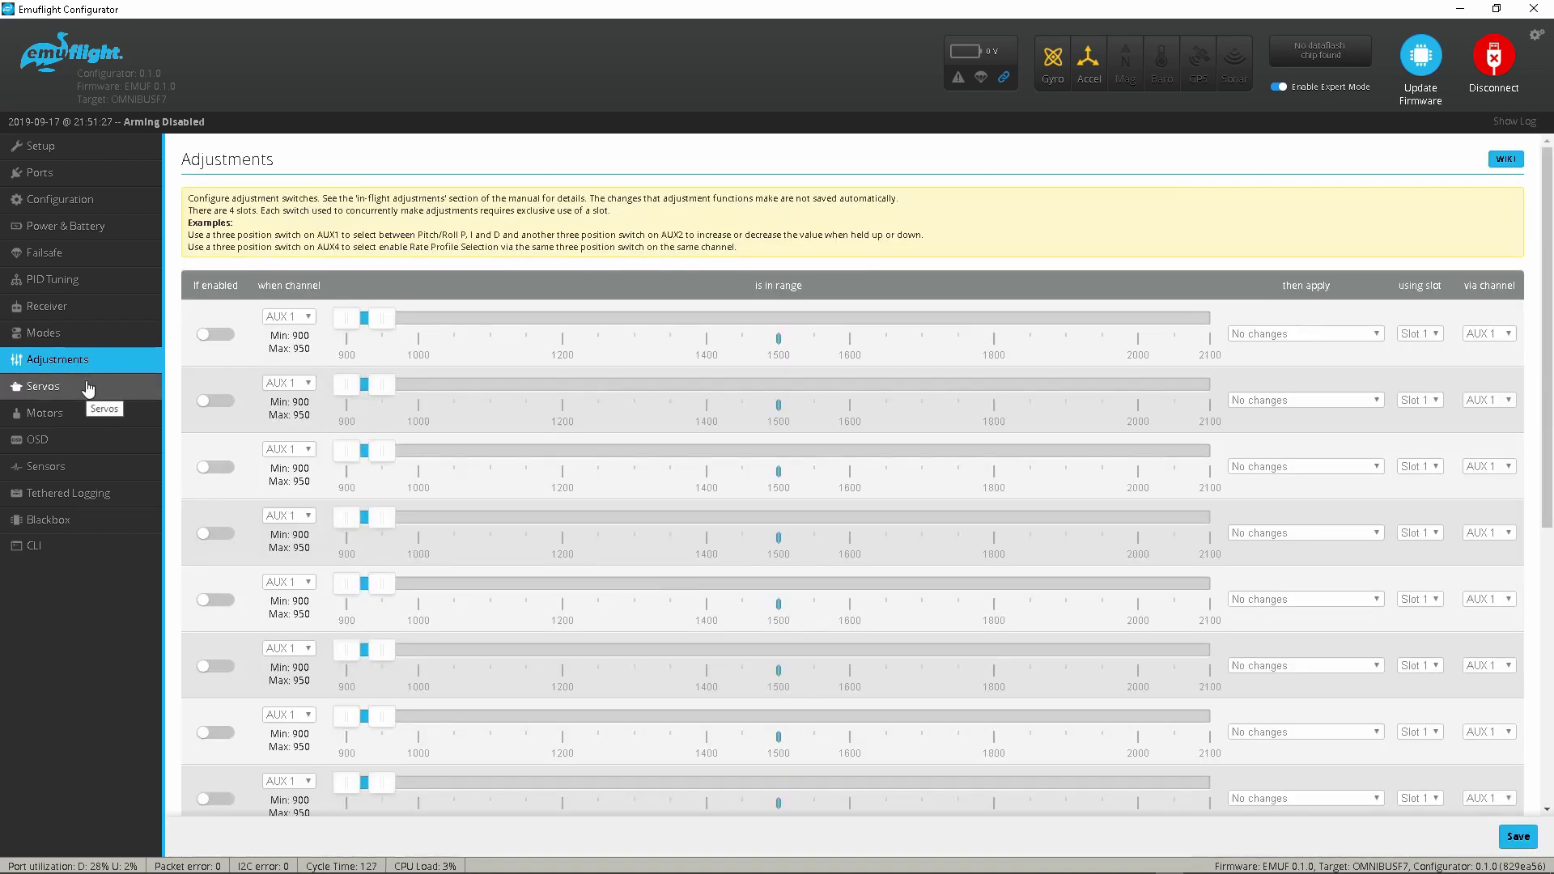
click(94, 388)
click(91, 414)
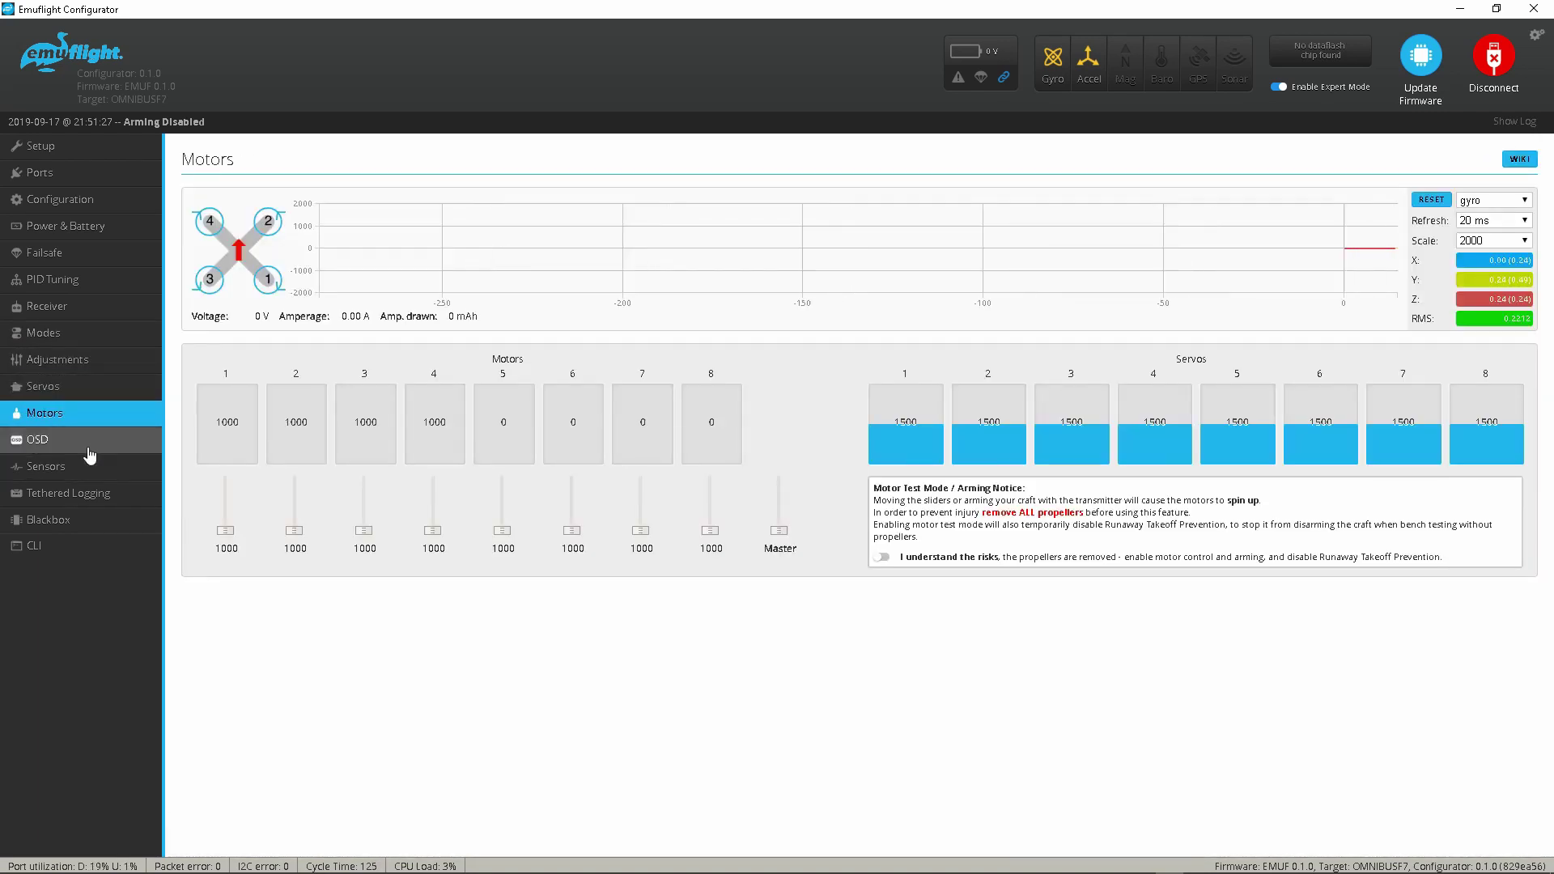
click(96, 443)
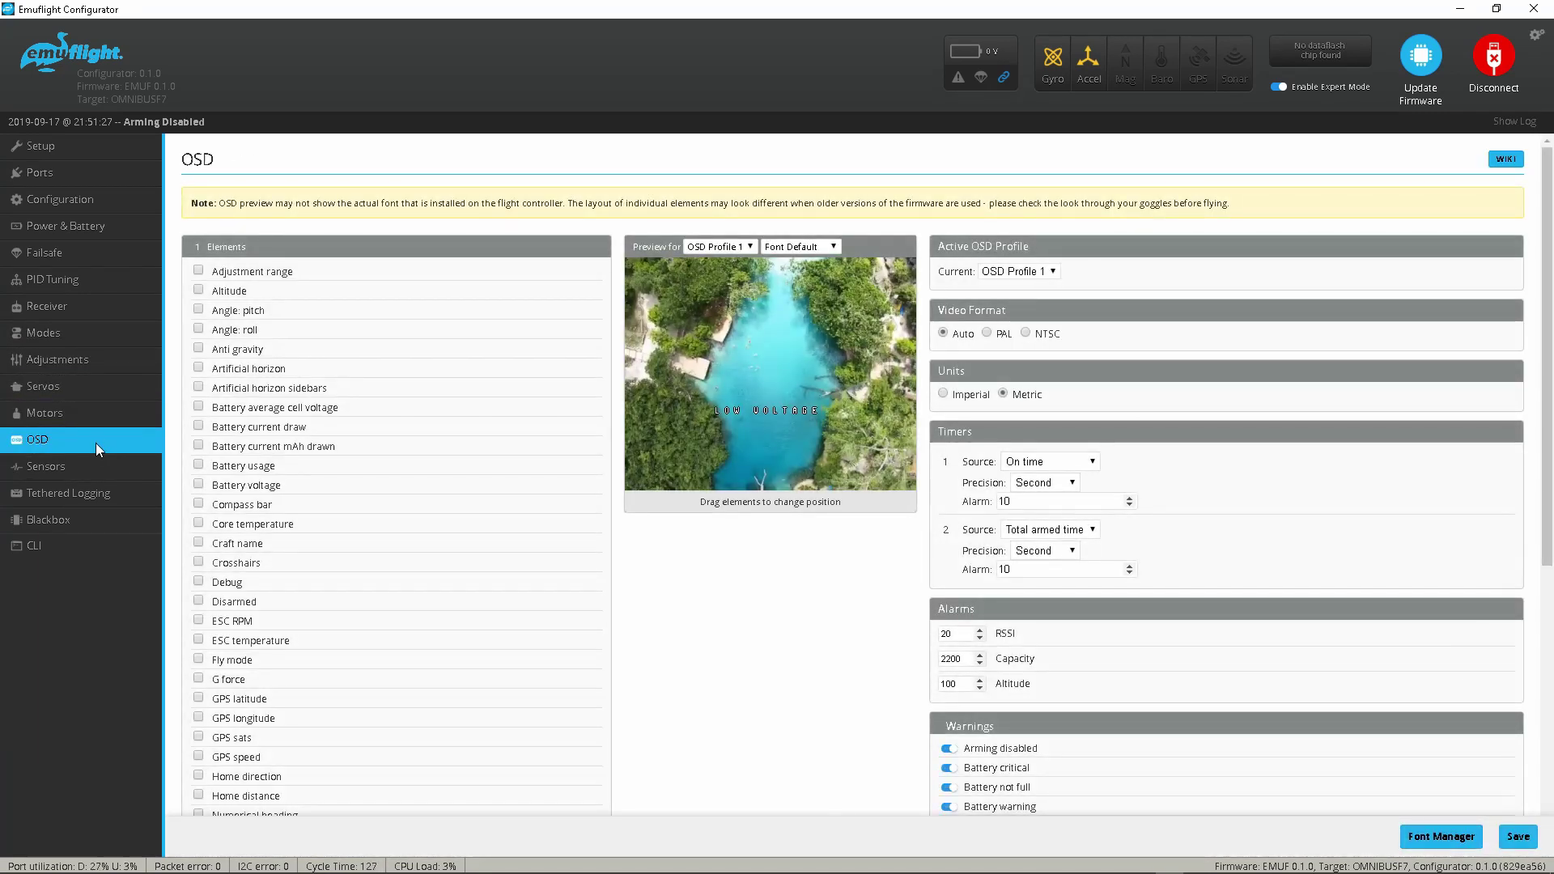
click(96, 468)
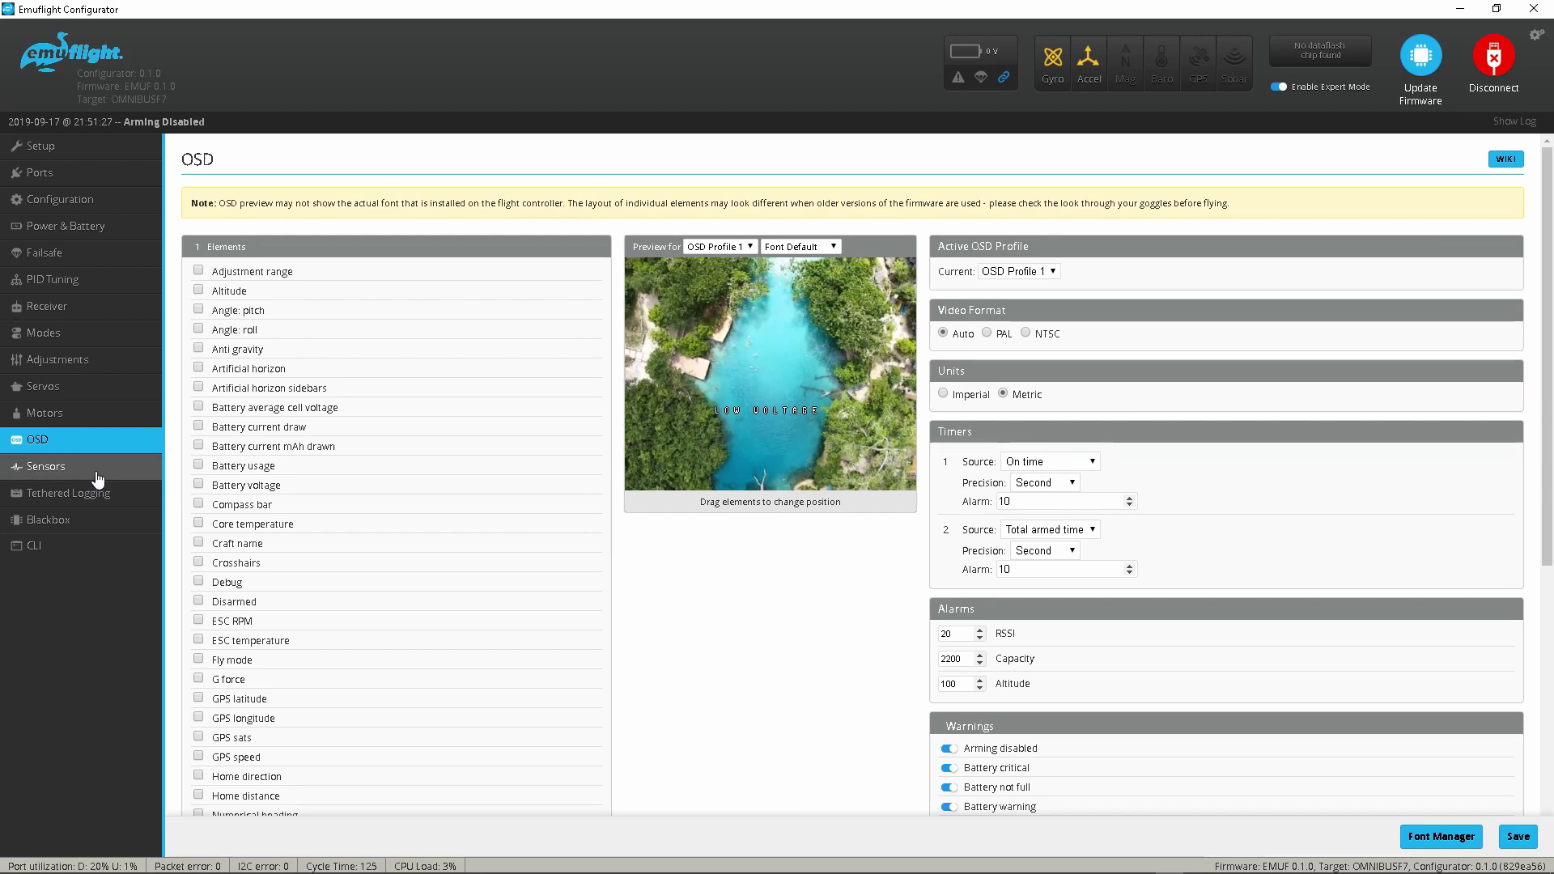
click(97, 497)
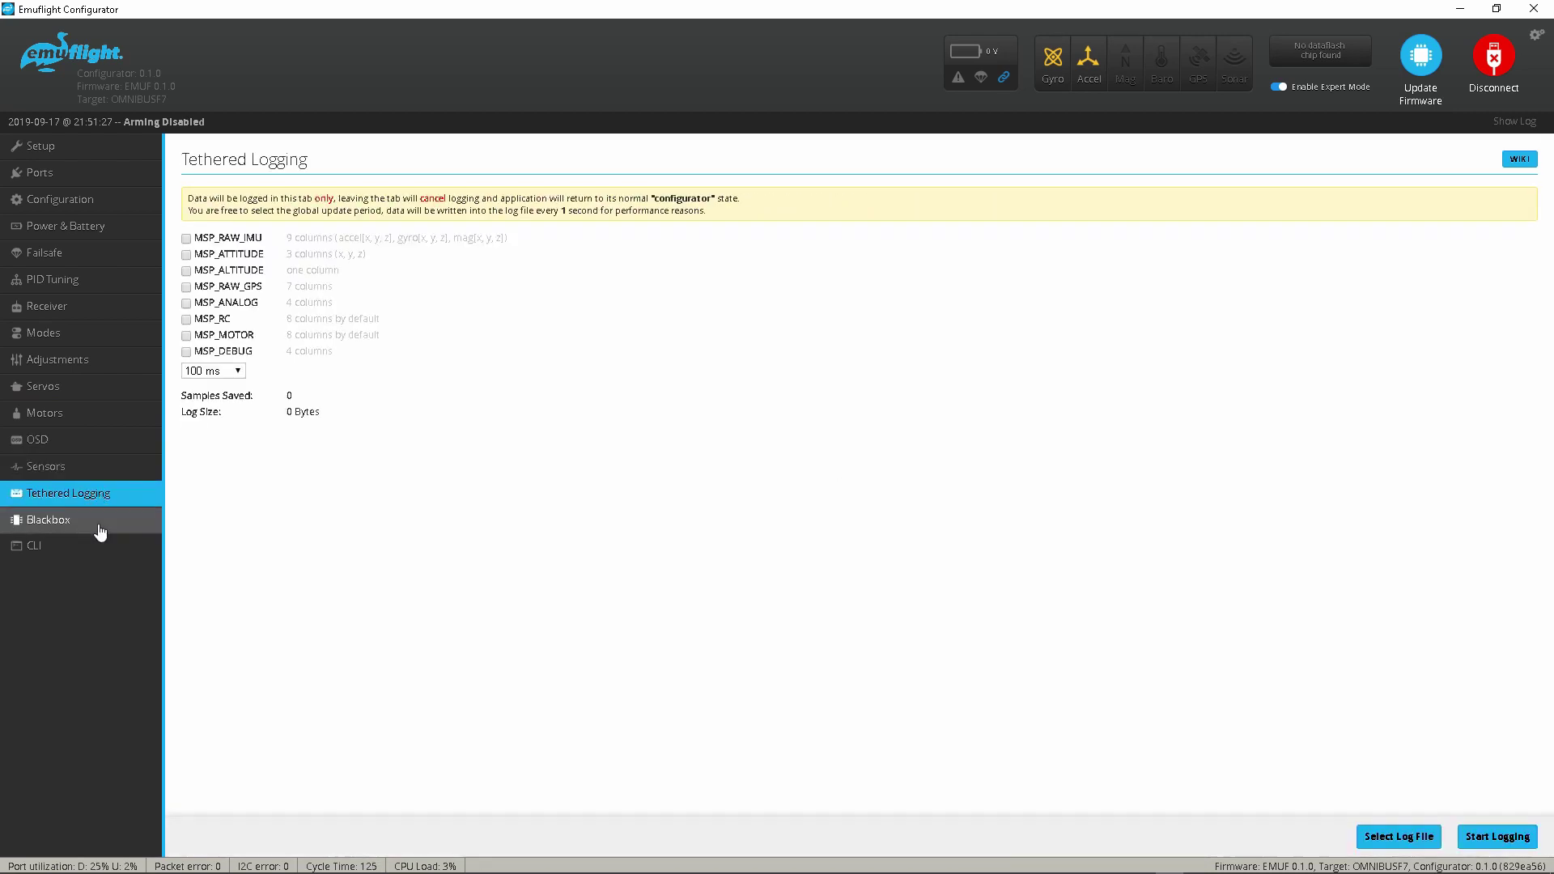
click(97, 522)
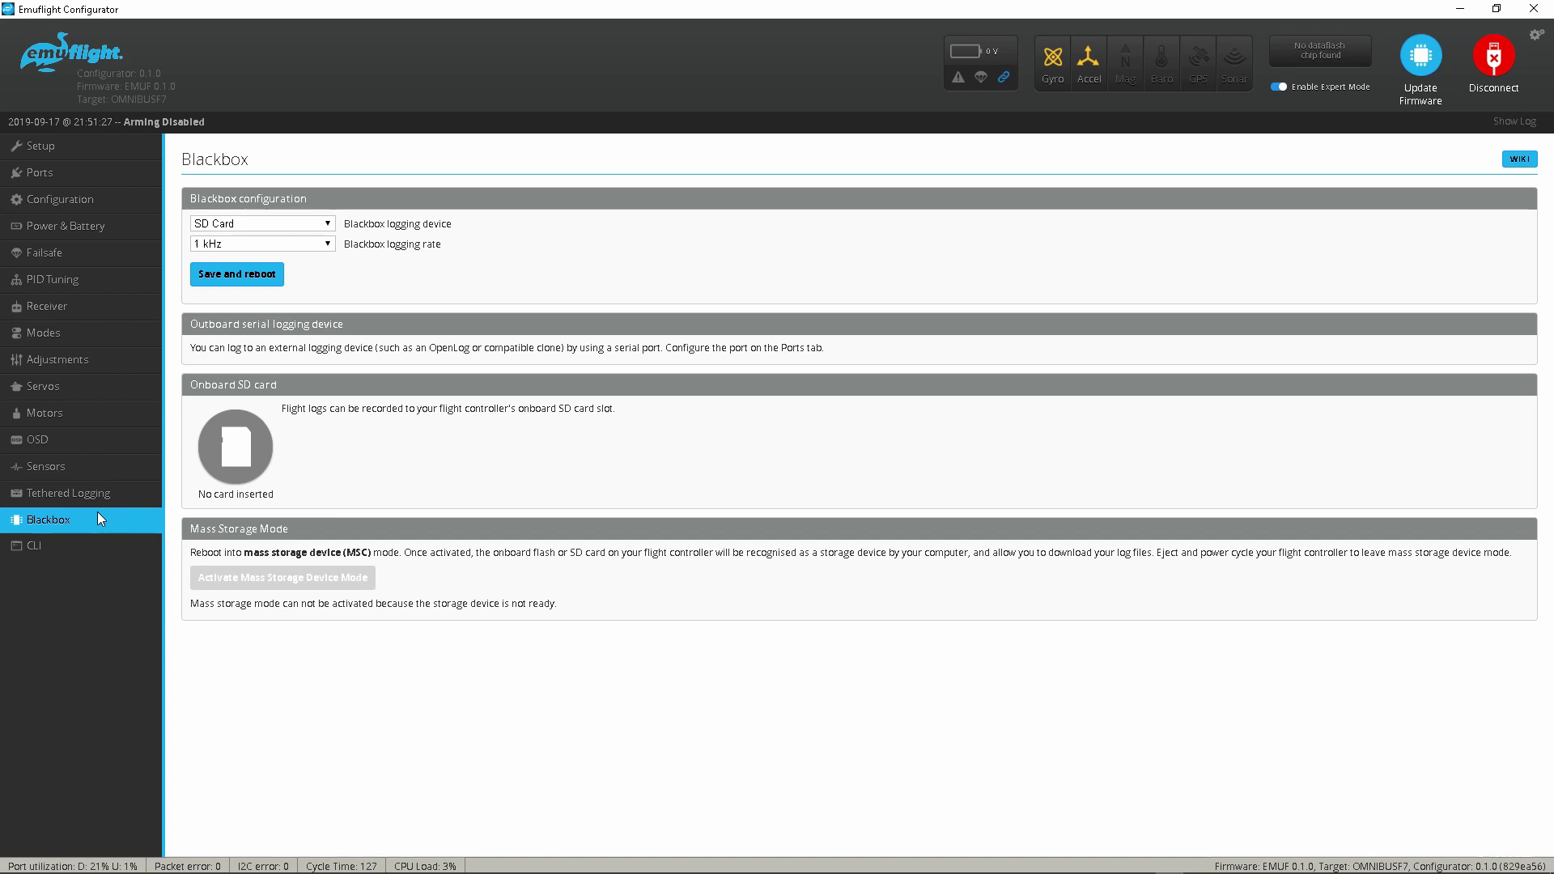